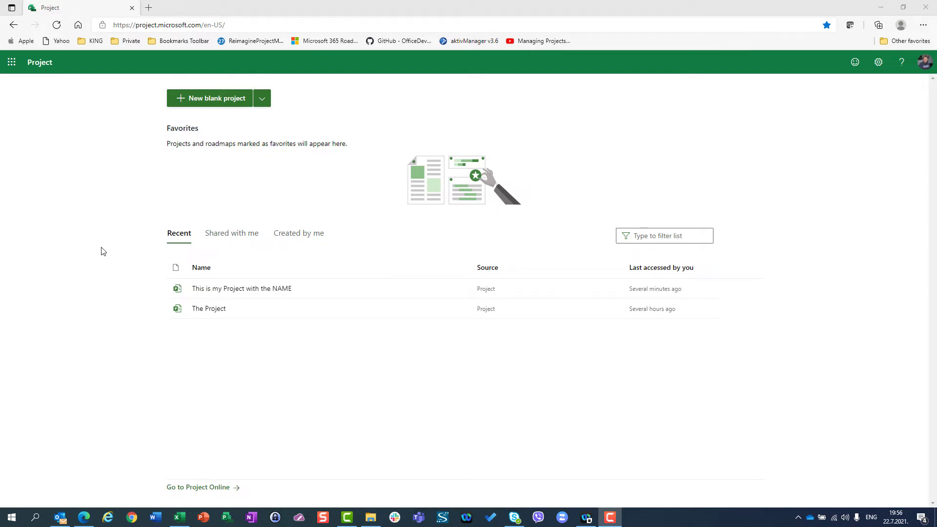
Open 'This is my Project with the NAME' and view Task 1's note and two attachments.
left_click(231, 293)
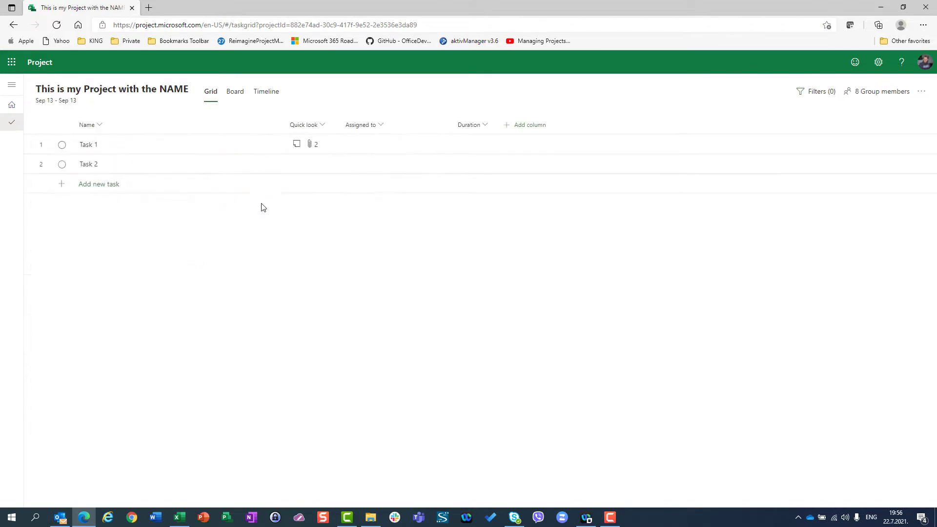
left_click(295, 146)
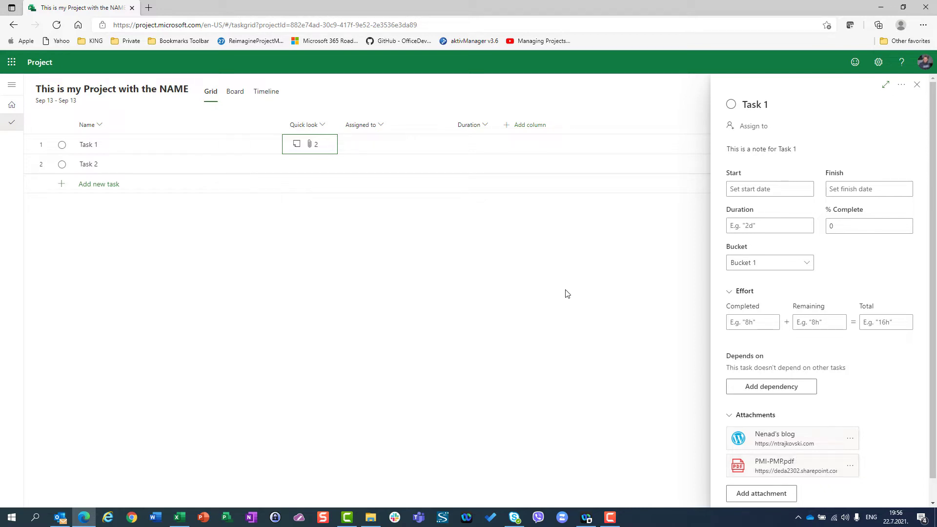
Close Task 1's details, review the project group's members, and reopen the project's options menu.
left_click(918, 87)
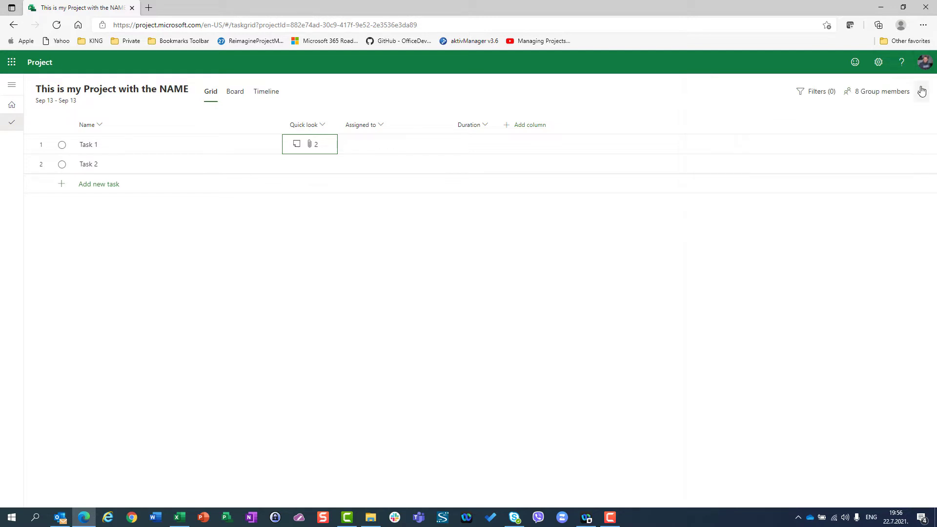
left_click(920, 92)
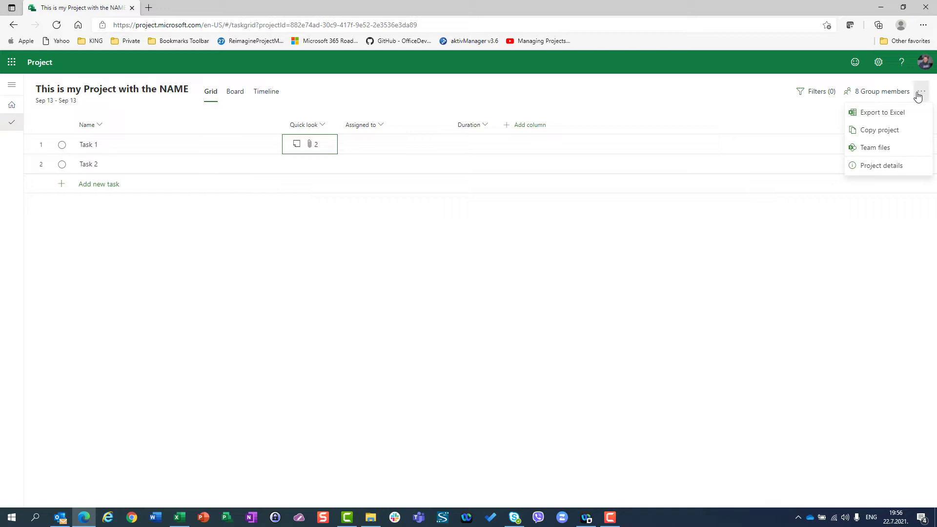
left_click(874, 148)
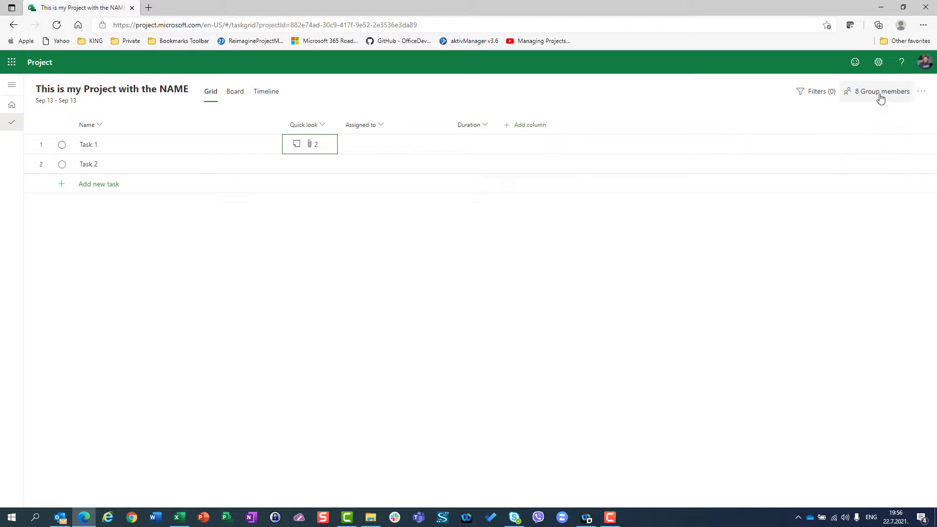
left_click(880, 95)
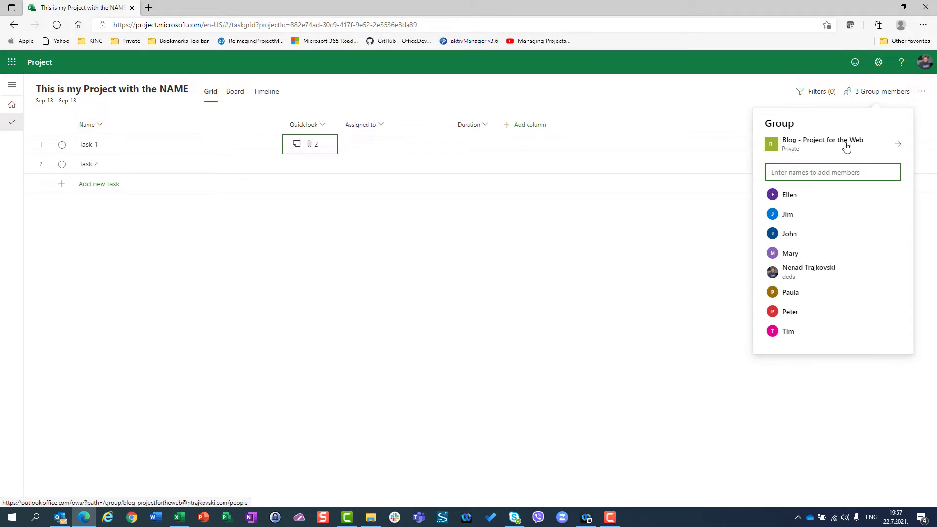
key("Escape")
left_click(921, 93)
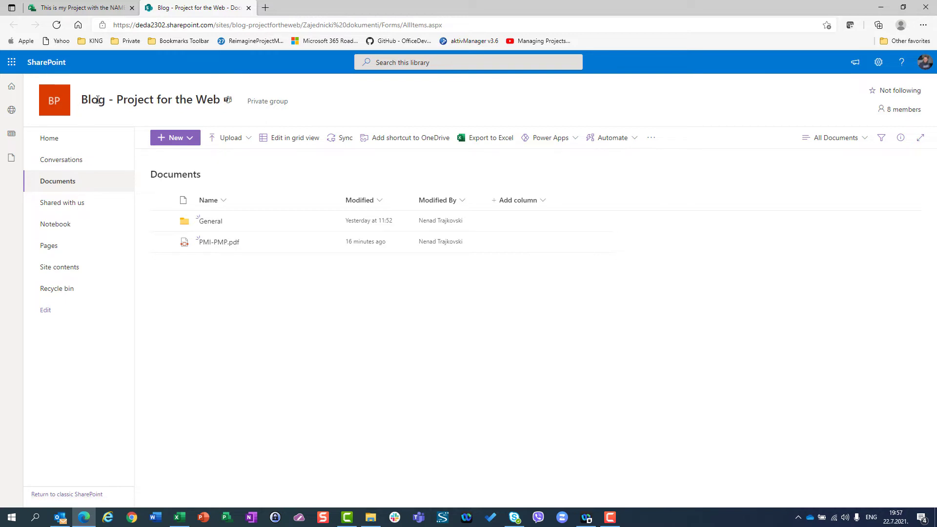
left_click(90, 10)
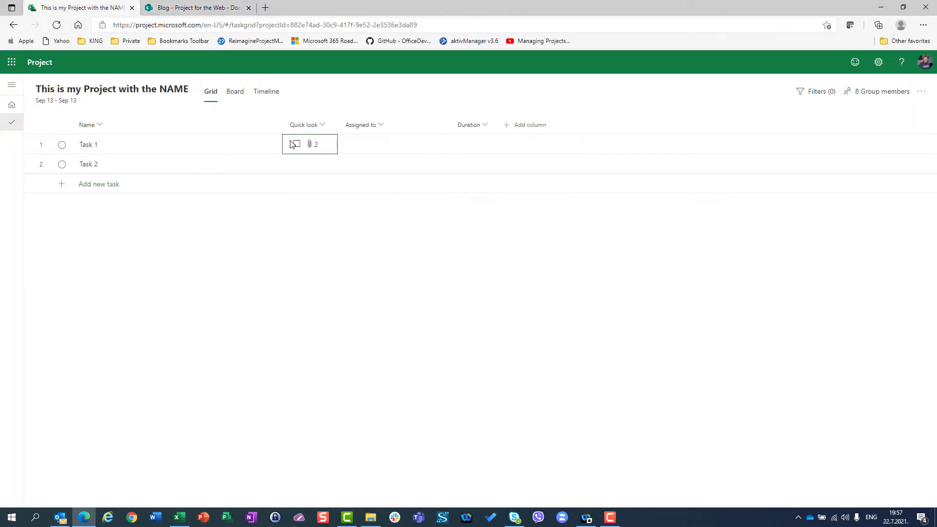
left_click(306, 146)
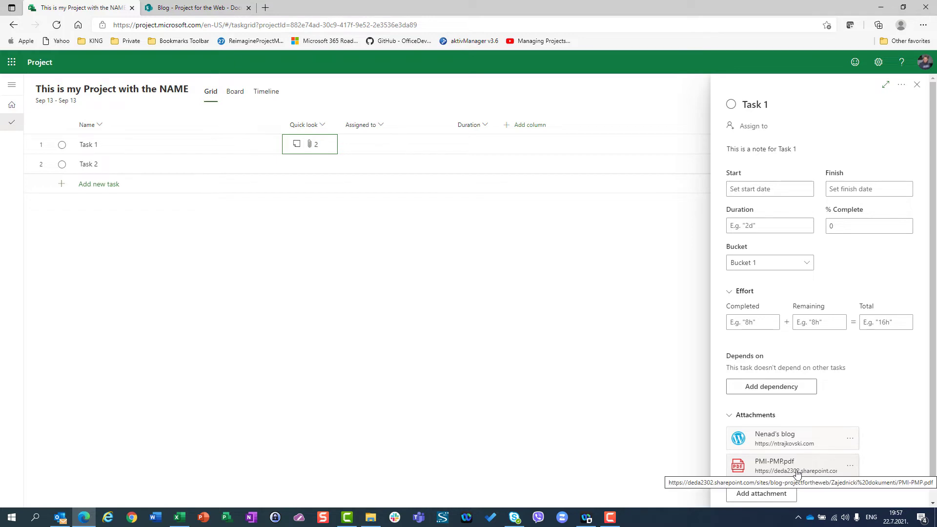
left_click(197, 9)
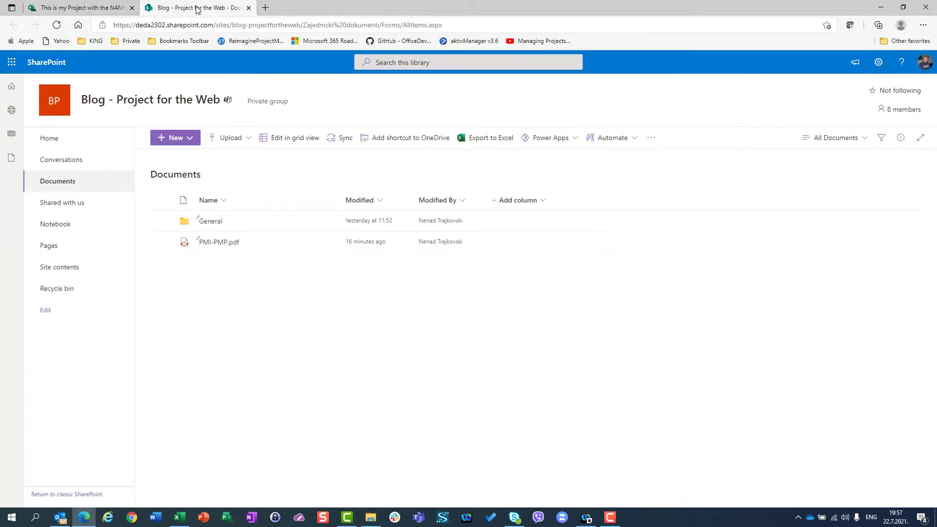
Upload PMI-ACP.pdf from the computer into the group Documents library, then go back to Project.
mouse_move(269, 244)
mouse_move(183, 100)
left_click(228, 138)
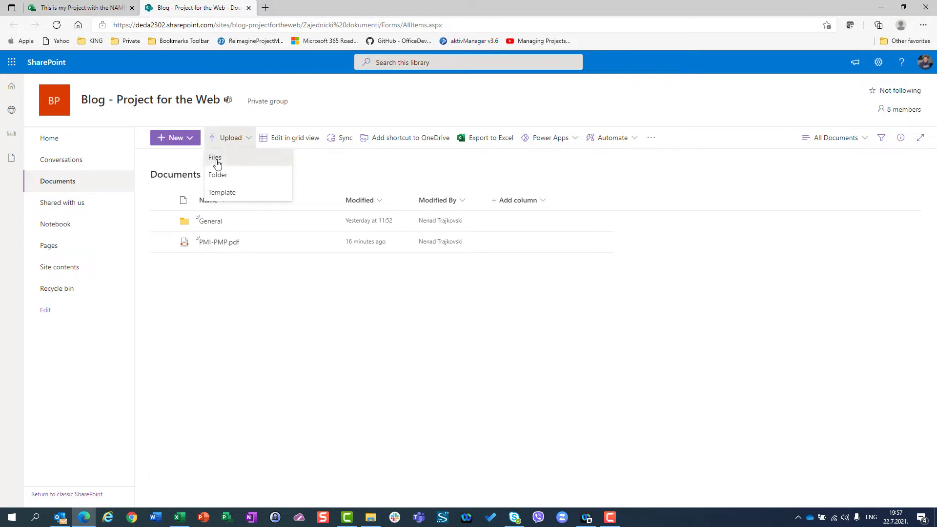
left_click(218, 160)
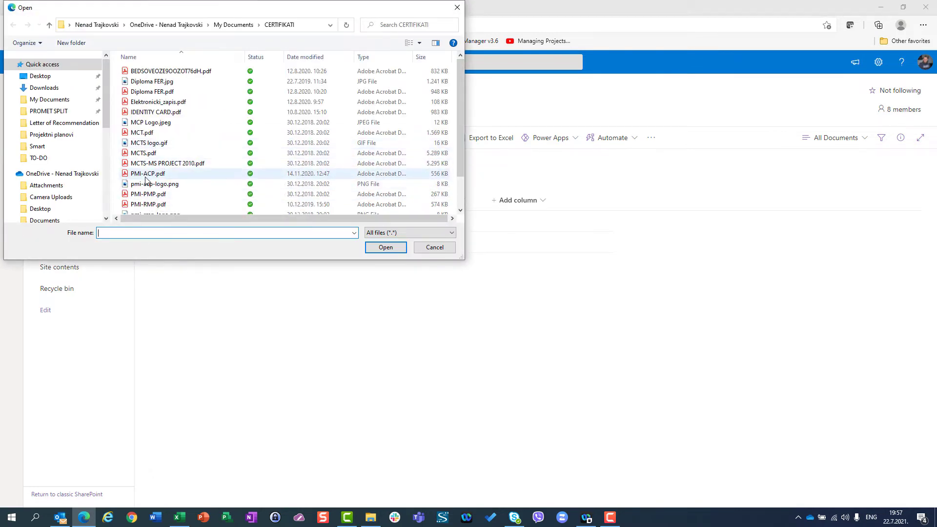
left_click(147, 175)
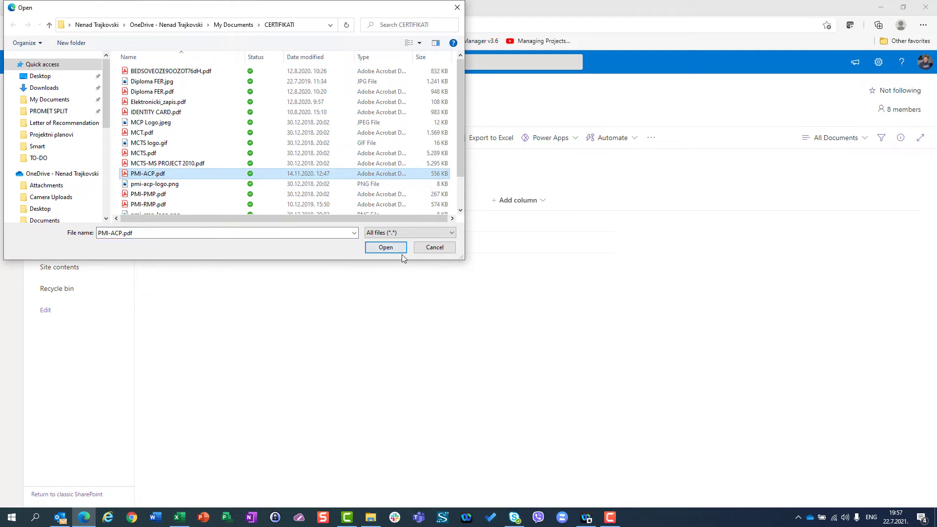
left_click(374, 250)
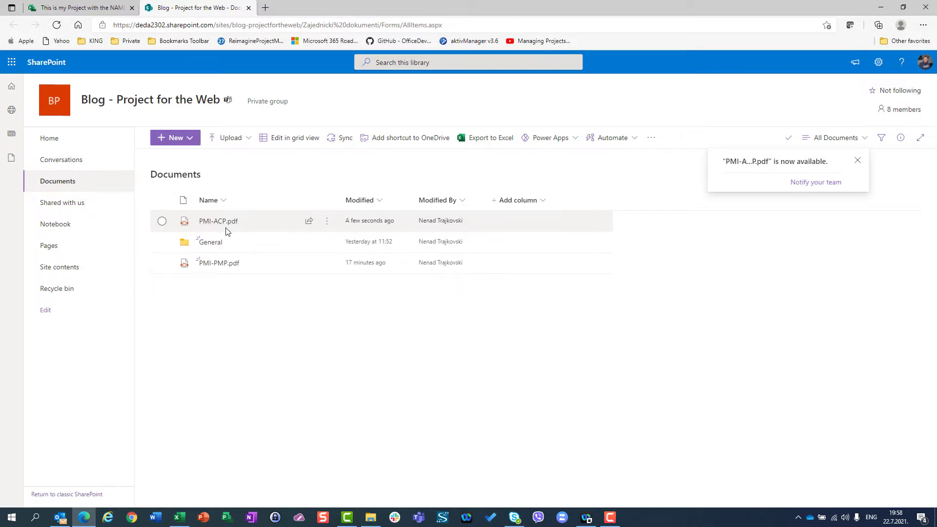
left_click(82, 14)
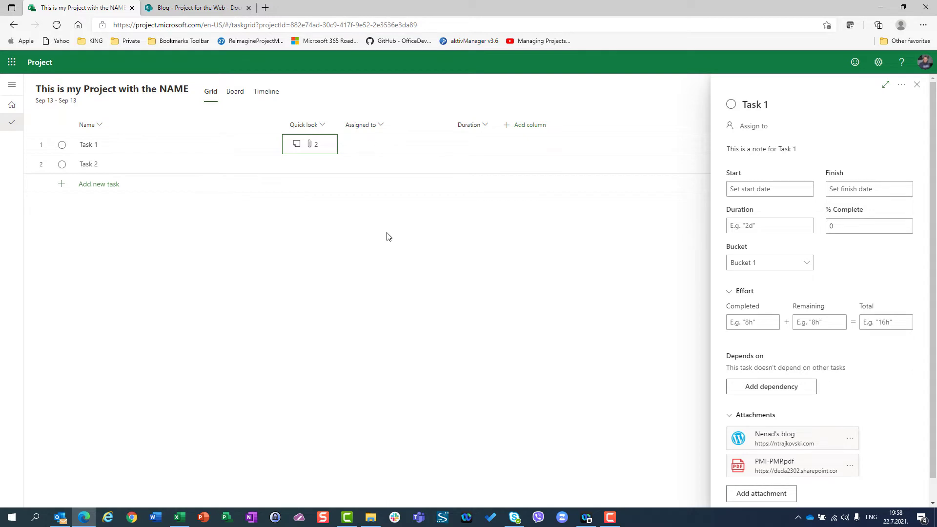
Open Task 2's details and begin attaching from team files, checking the library before cancelling.
key("Escape")
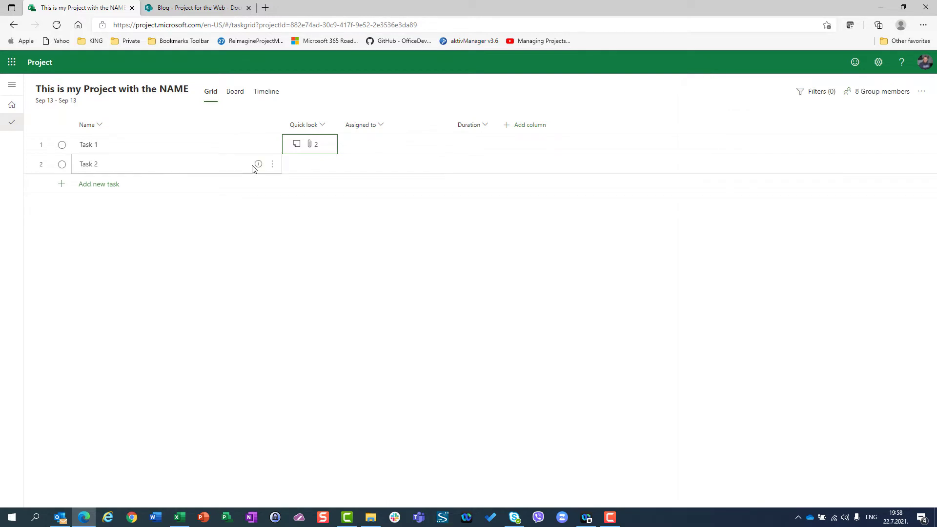
left_click(258, 165)
left_click(258, 164)
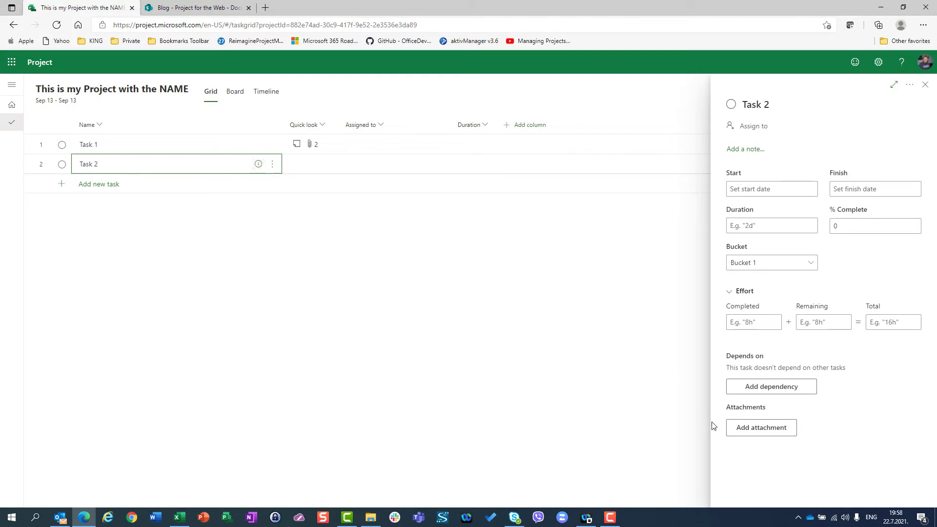
left_click(757, 433)
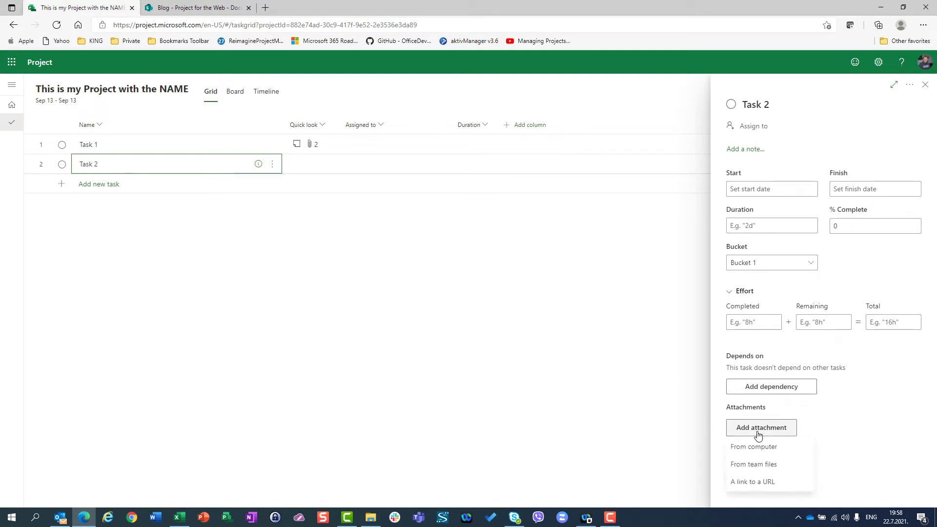
left_click(754, 466)
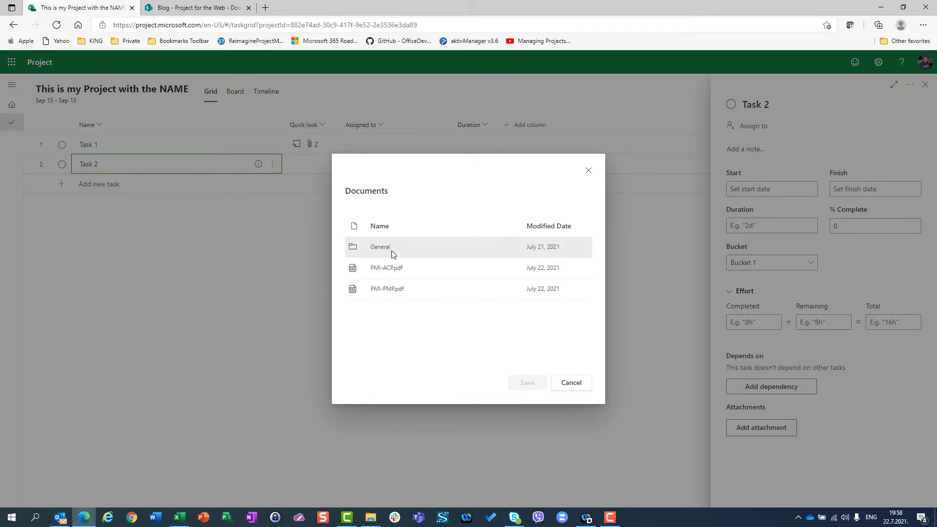
left_click(201, 10)
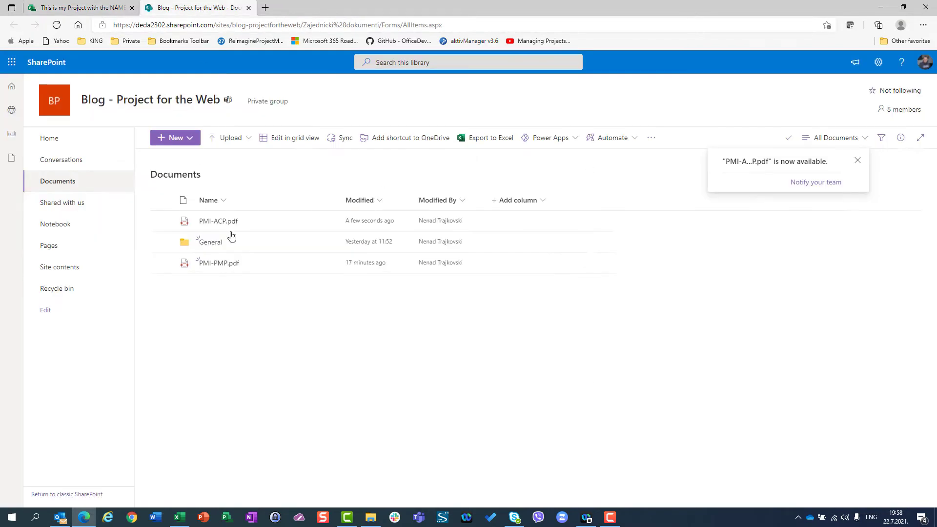
left_click(92, 9)
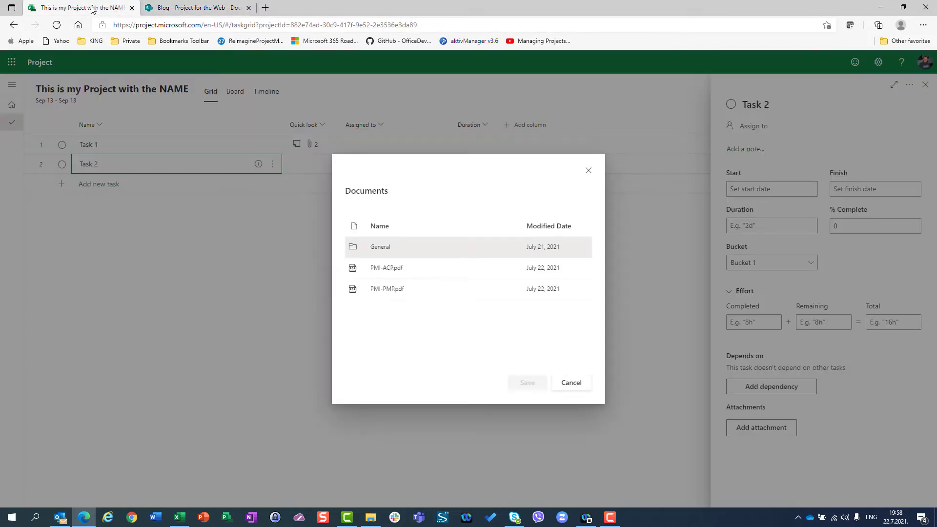
left_click(576, 385)
Attach PMI-ACP.pdf from the team's shared files to Task 2 and open the attachment.
left_click(772, 431)
left_click(755, 469)
left_click(389, 276)
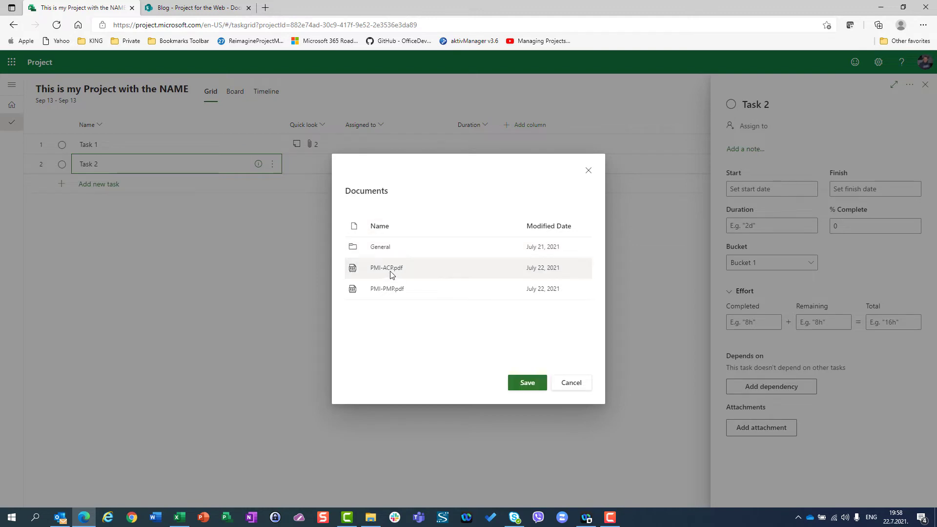
left_click(526, 383)
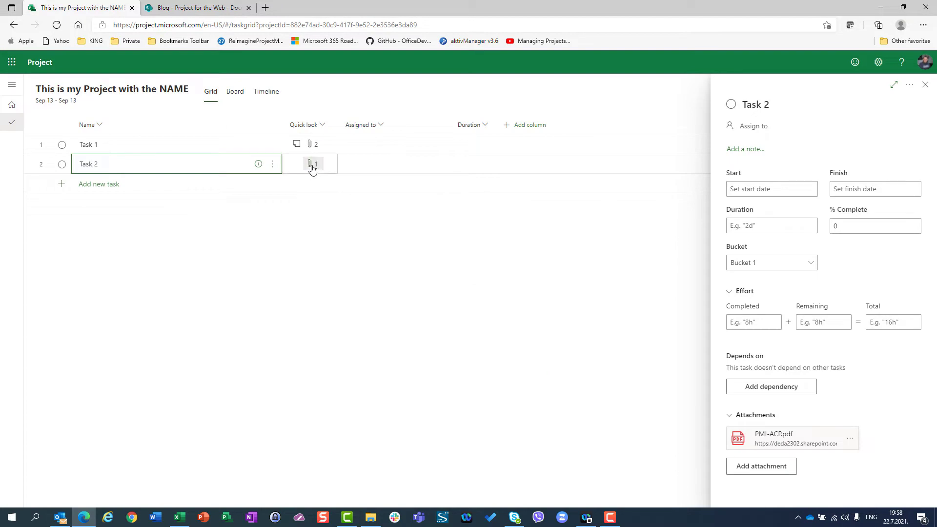
left_click(311, 169)
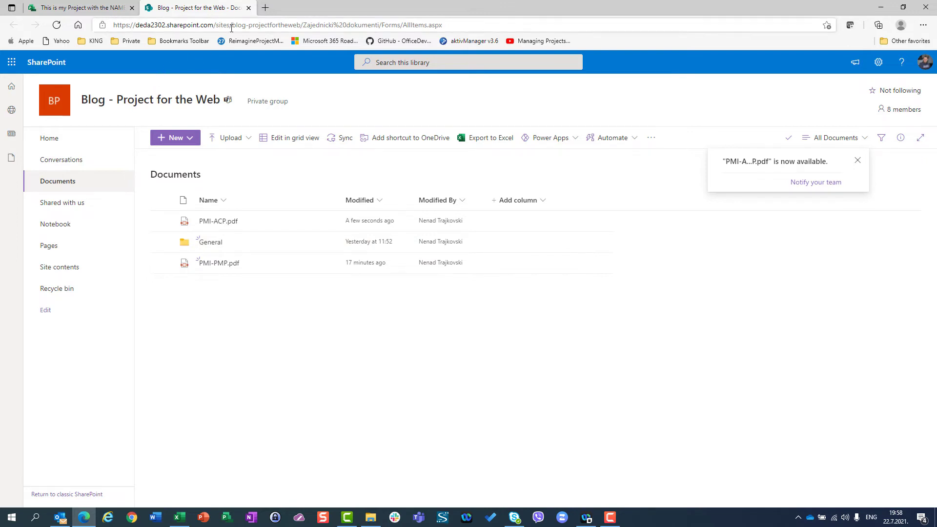
Close the SharePoint tab and compare attachments: Task 1 has two, Task 2 has one.
left_click(248, 7)
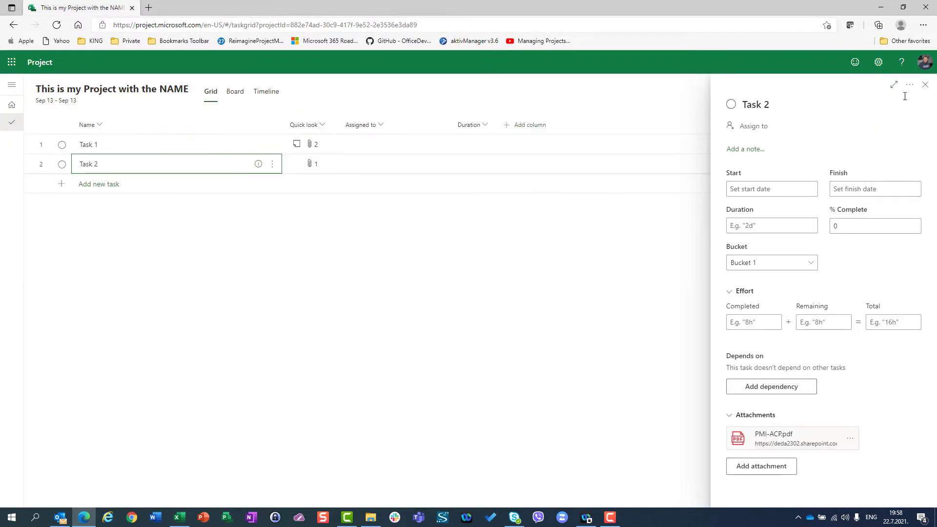
left_click(925, 84)
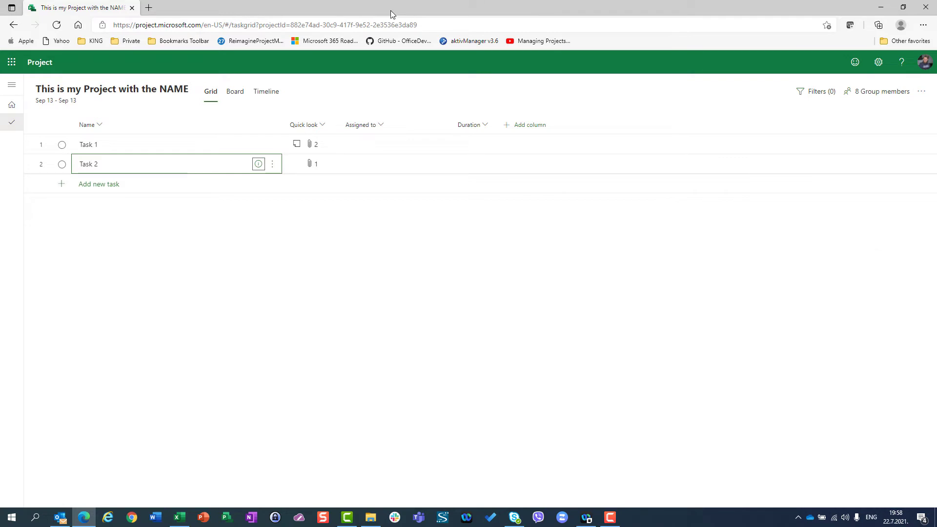
left_click(312, 146)
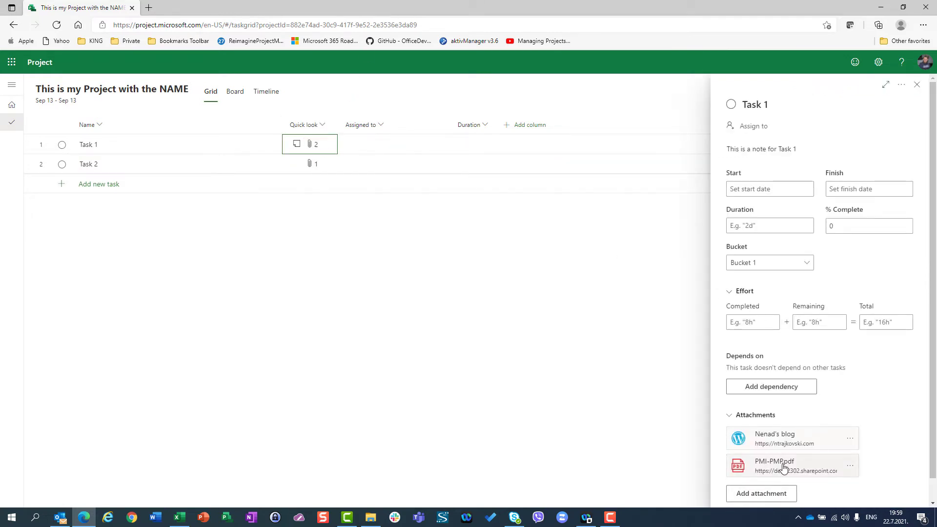
left_click(315, 165)
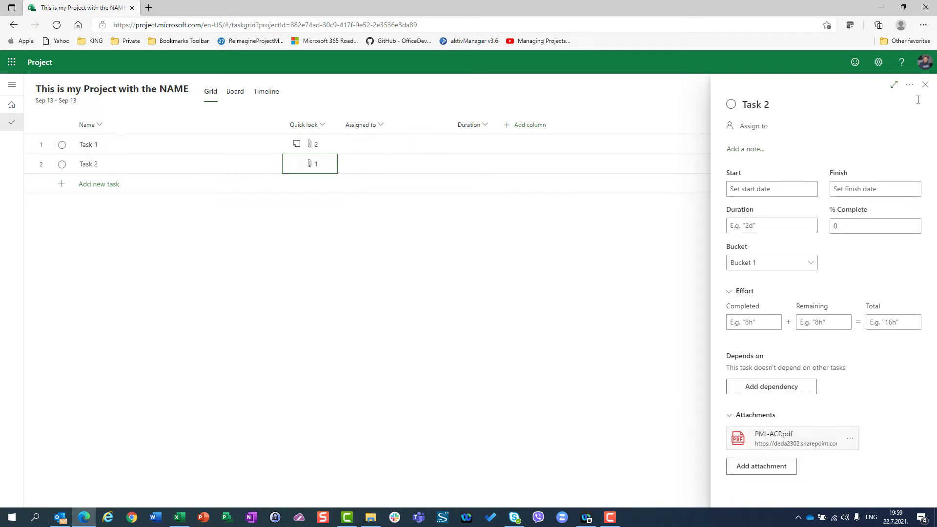
left_click(925, 85)
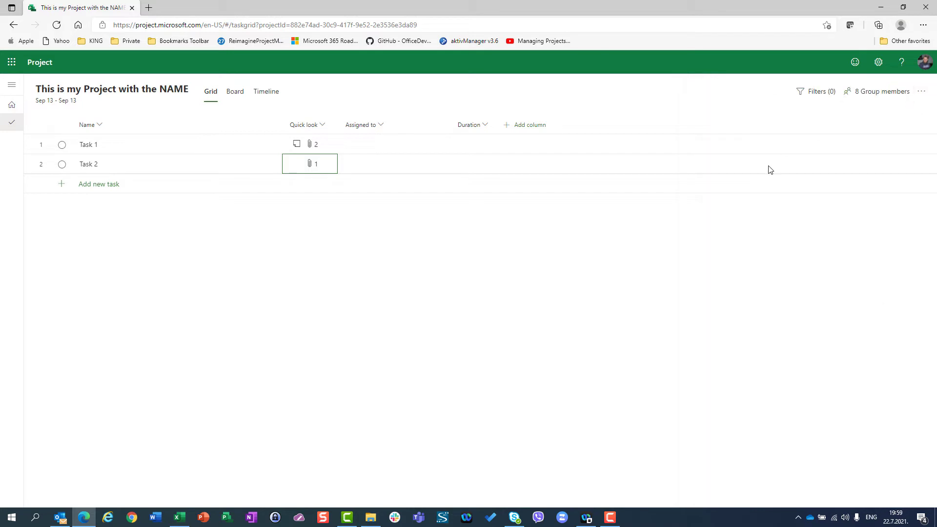
Create a blank project titled 'Another Project' with a start date of September 27, 2021.
left_click(51, 63)
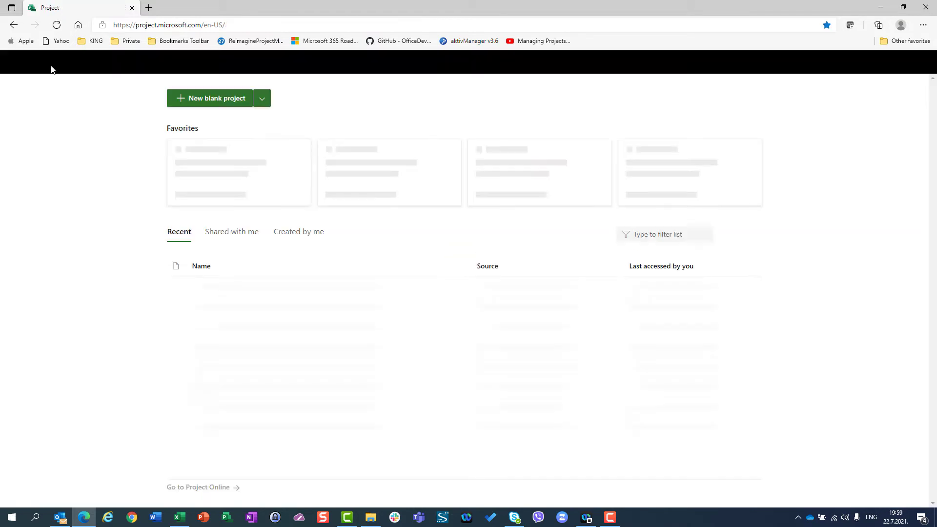
left_click(194, 100)
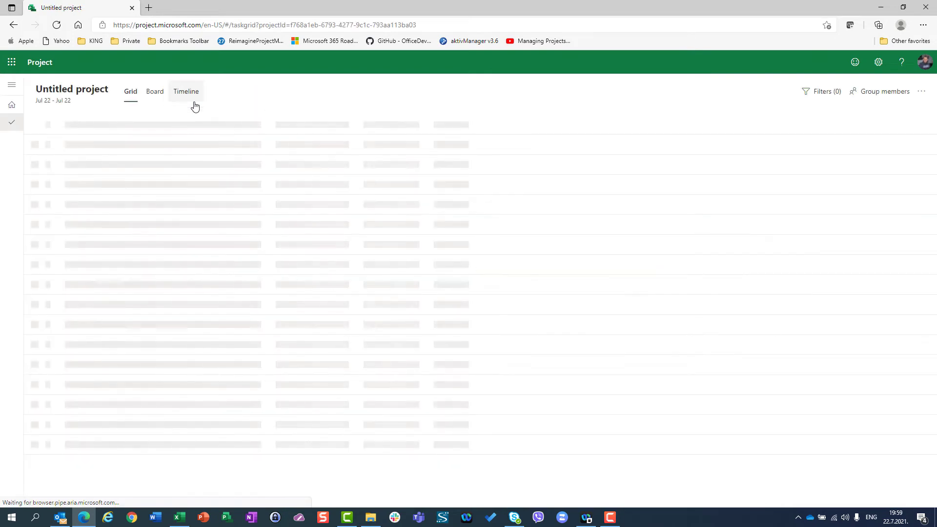
left_click(95, 95)
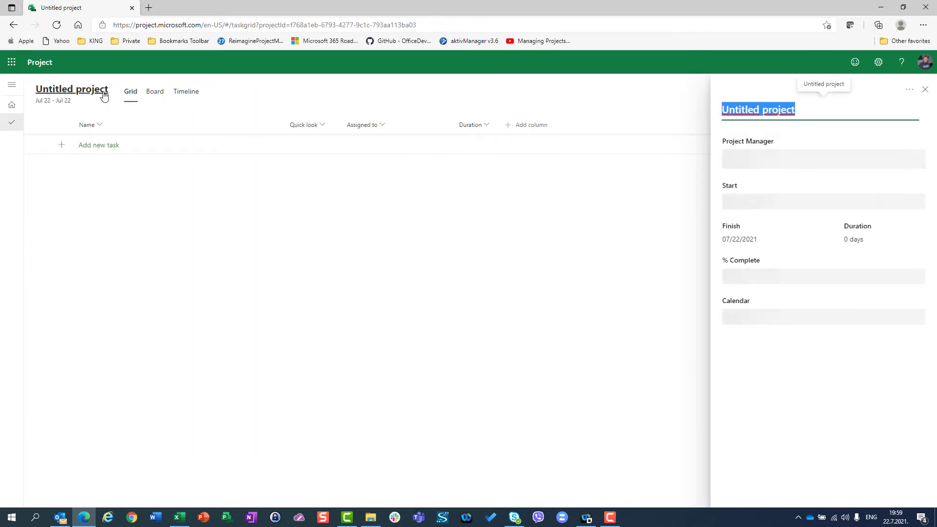
type("A")
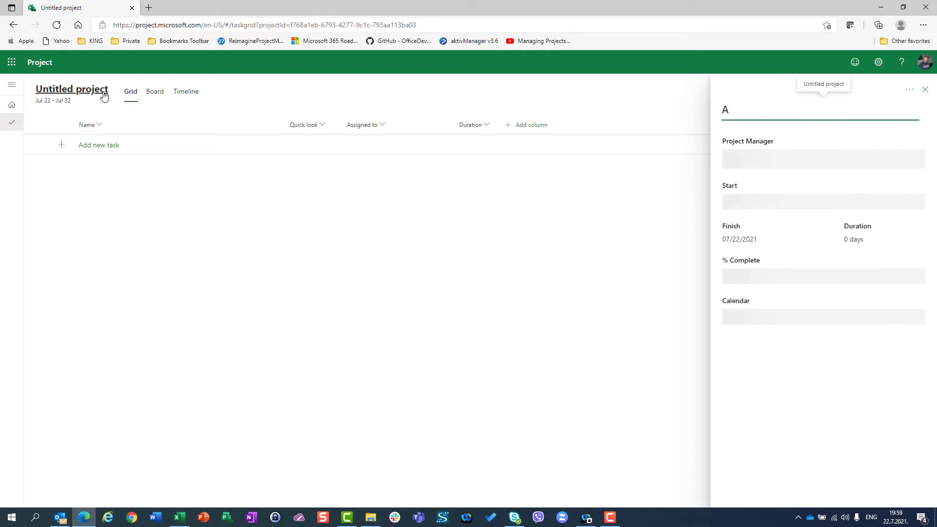
type("nother Project")
key("Tab")
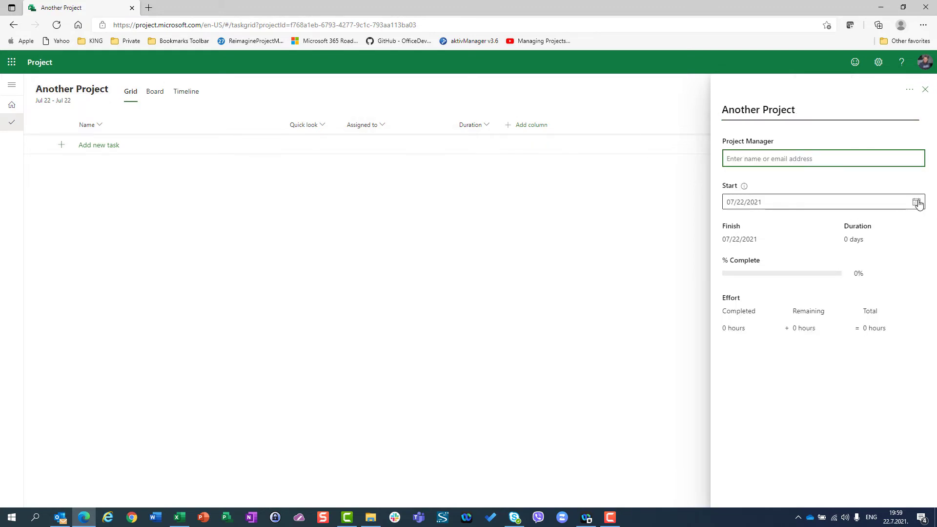
left_click(916, 202)
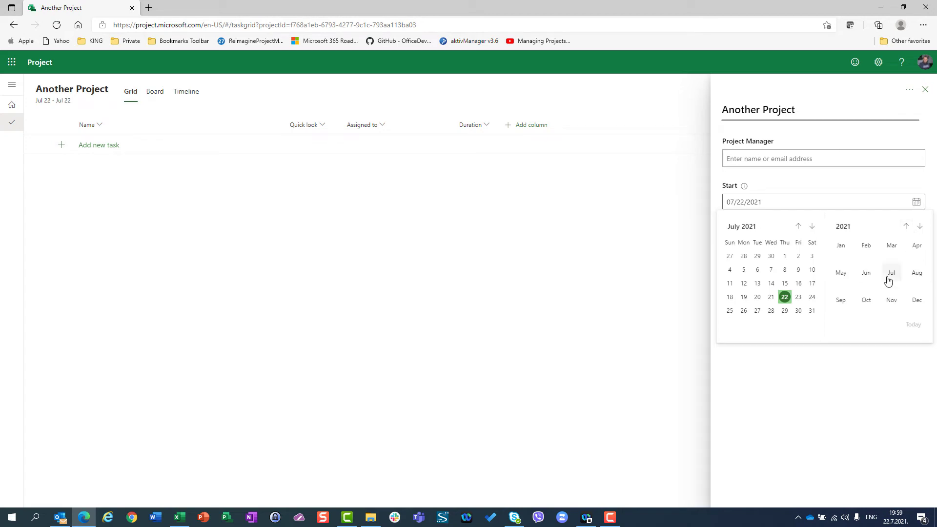
left_click(842, 303)
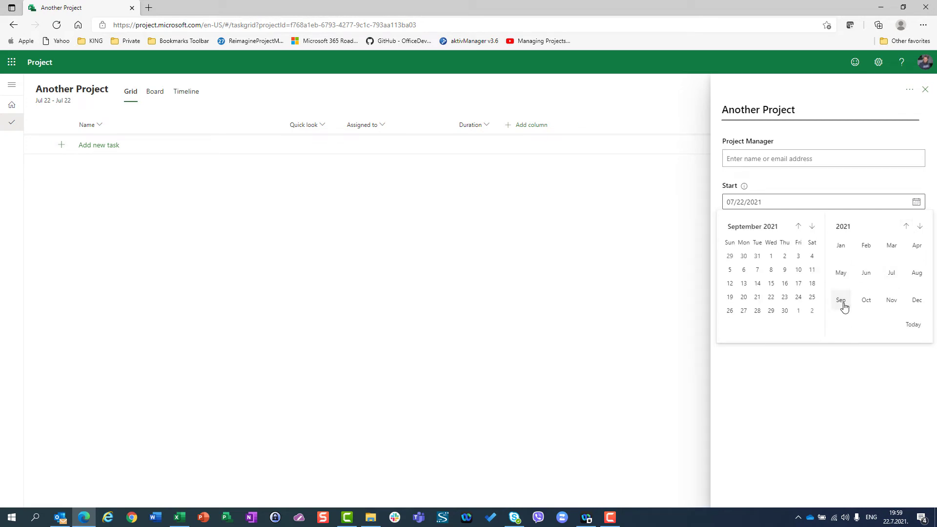
left_click(743, 312)
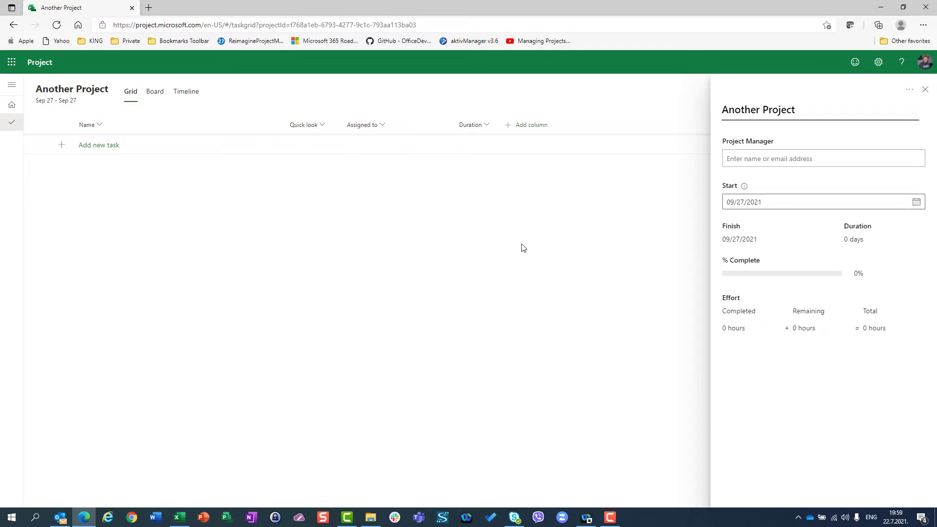
Add Task A as the first task in Another Project.
left_click(925, 89)
left_click(107, 150)
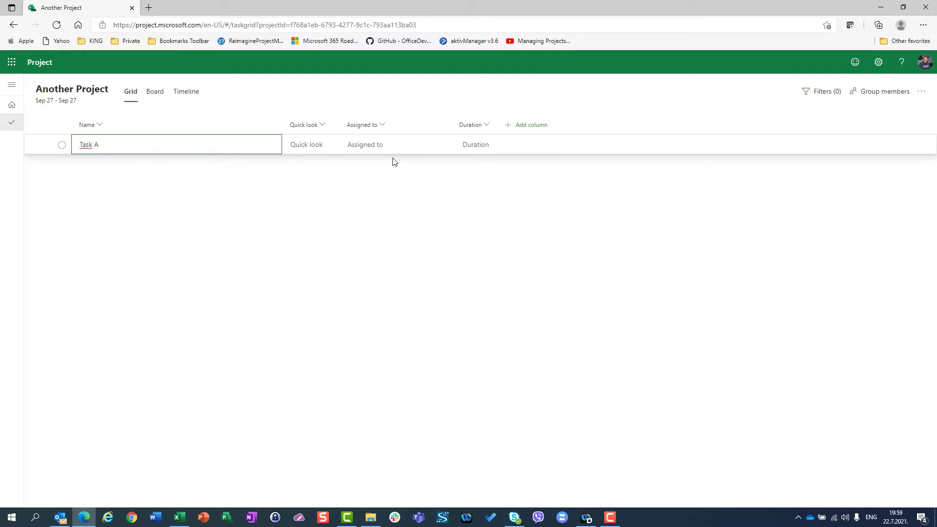
key("Return")
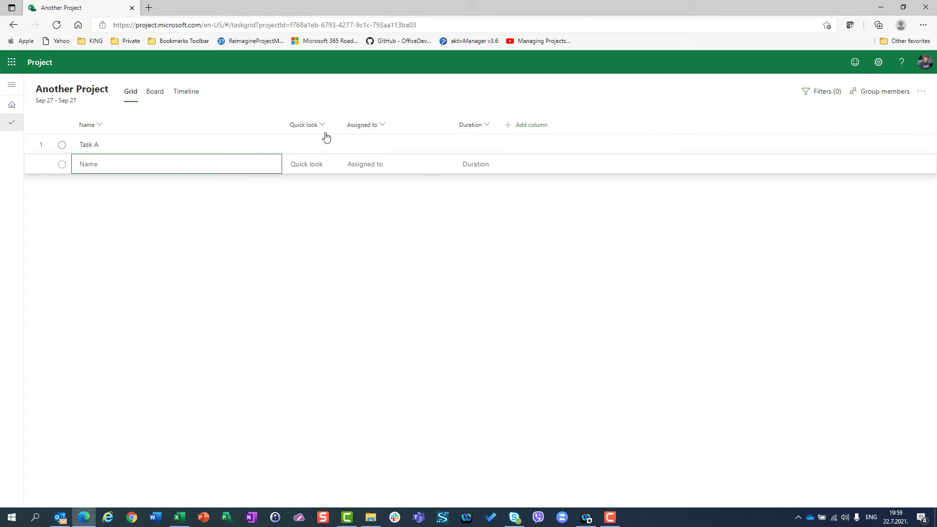
left_click(200, 143)
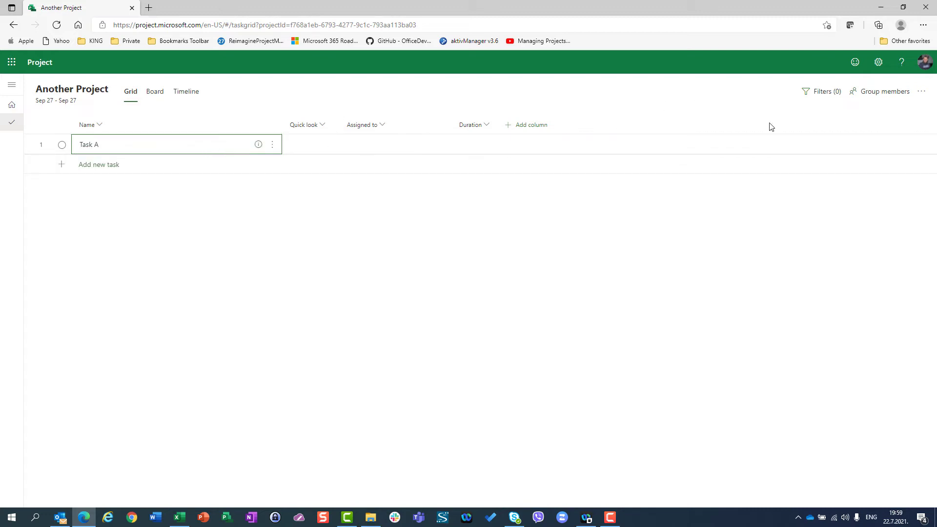
Link the project to the existing Blog - Project for the Web group.
left_click(871, 100)
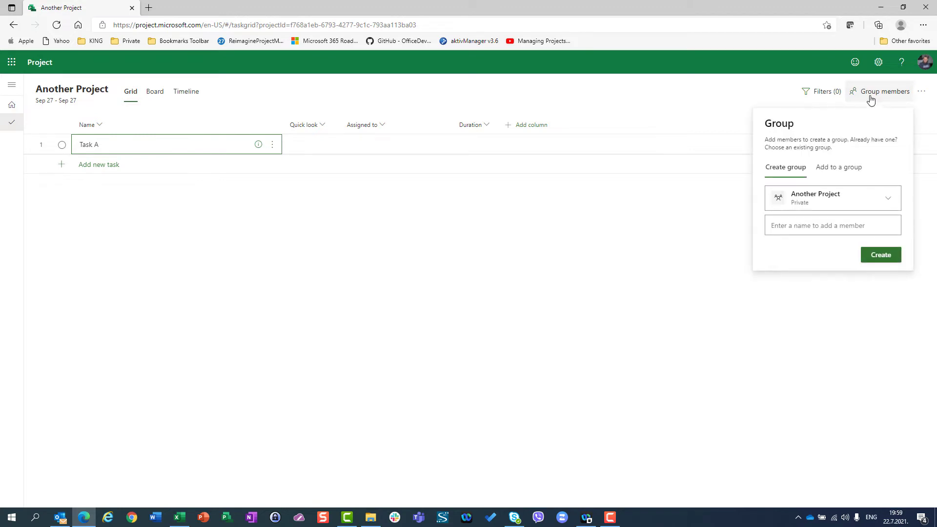
left_click(851, 170)
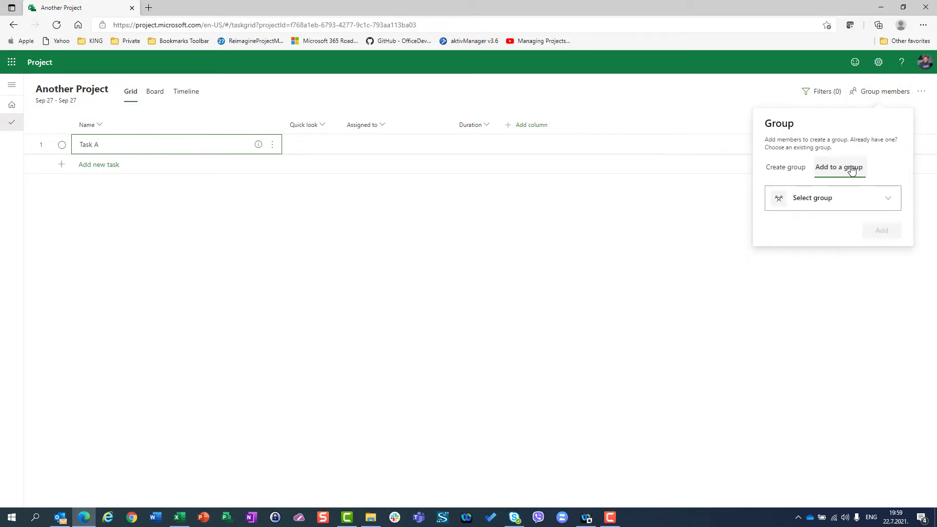
left_click(795, 199)
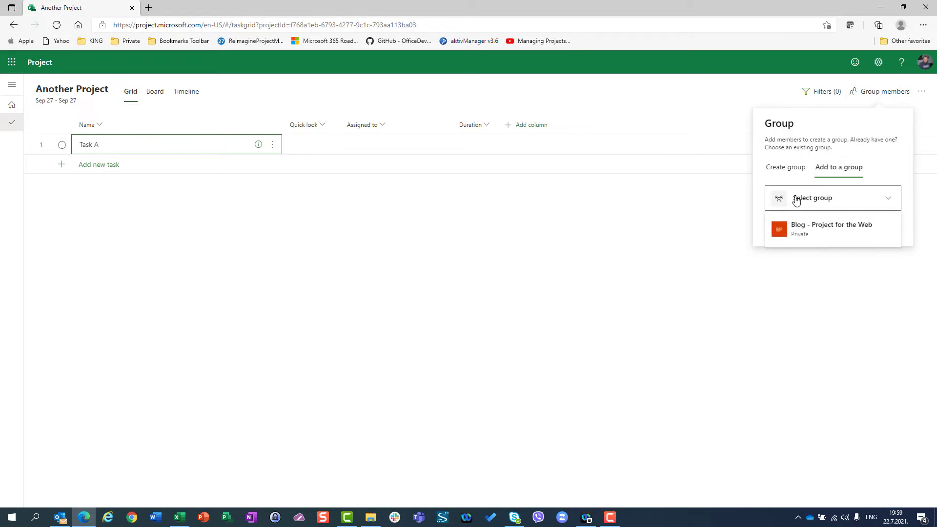
left_click(808, 237)
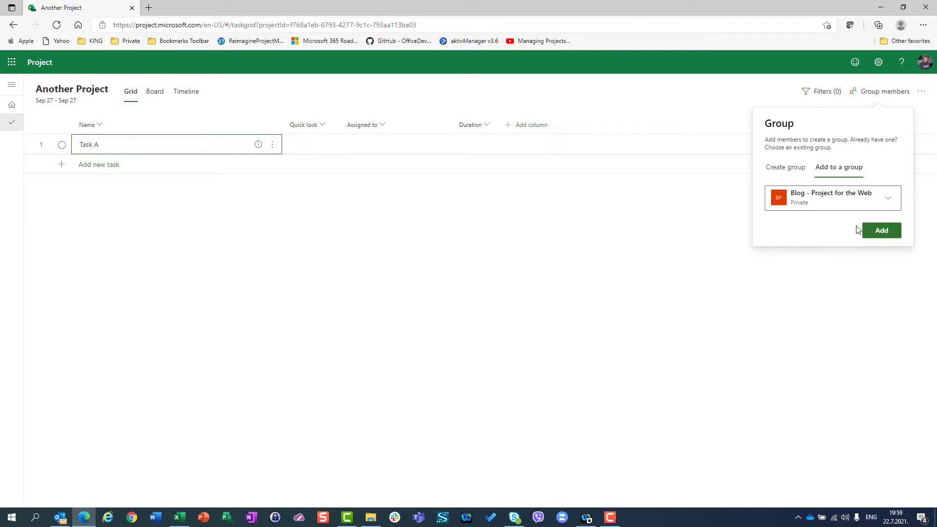
left_click(881, 230)
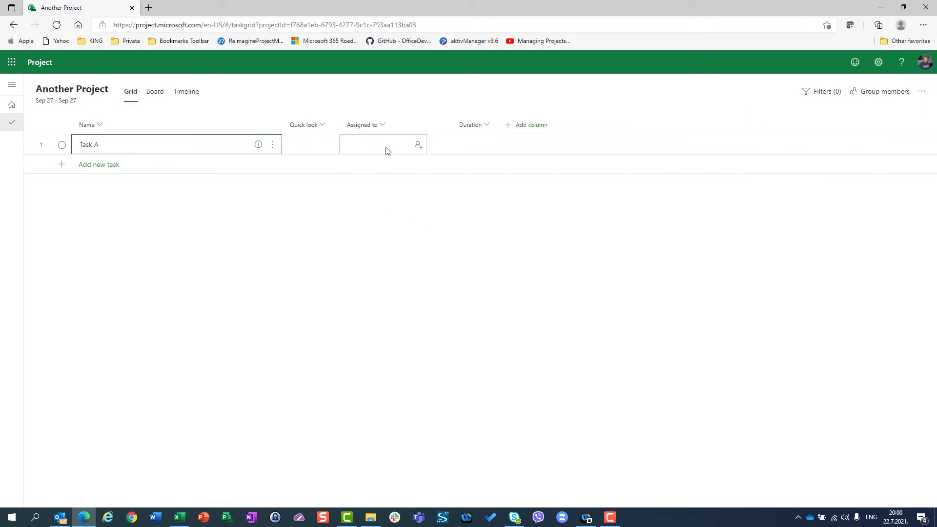
Open Task A's assignee list and browse the group members available to assign.
left_click(386, 150)
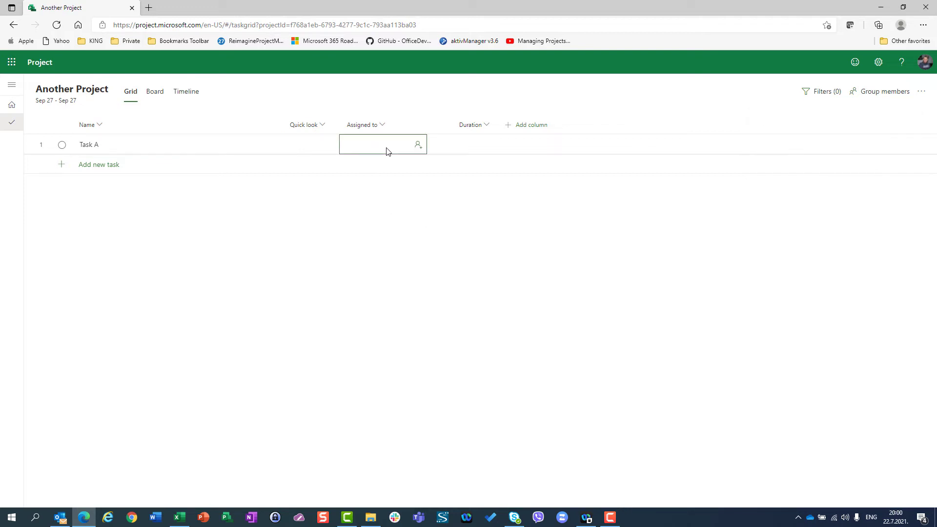
left_click(417, 151)
scroll(408, 205, "down", 2)
scroll(407, 205, "up", 2)
scroll(408, 206, "down", 1)
scroll(408, 206, "up", 1)
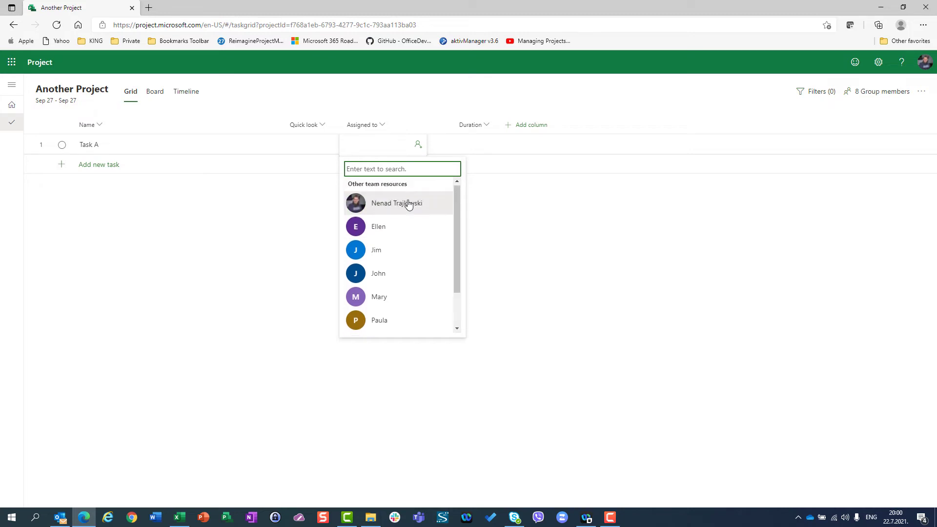
Leave Task A unassigned and attach Diploma FER.pdf from the computer to it.
left_click(871, 110)
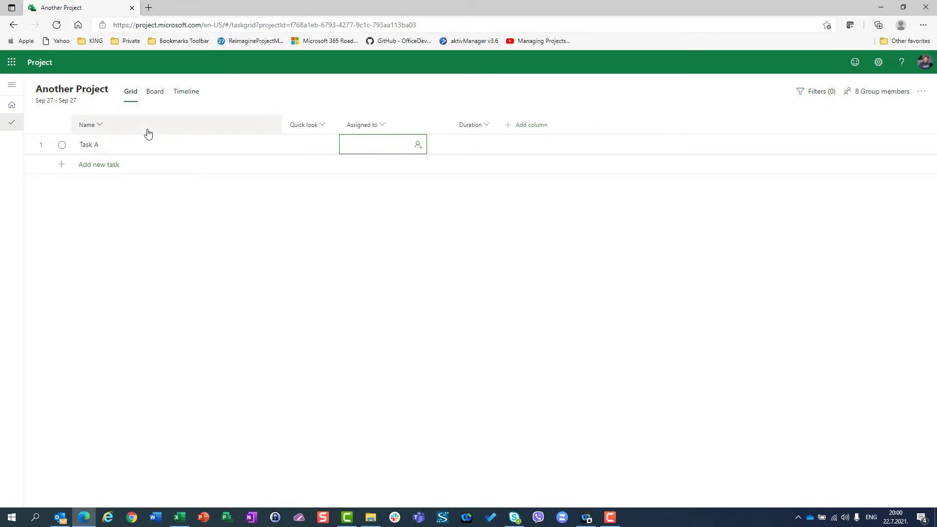
left_click(259, 146)
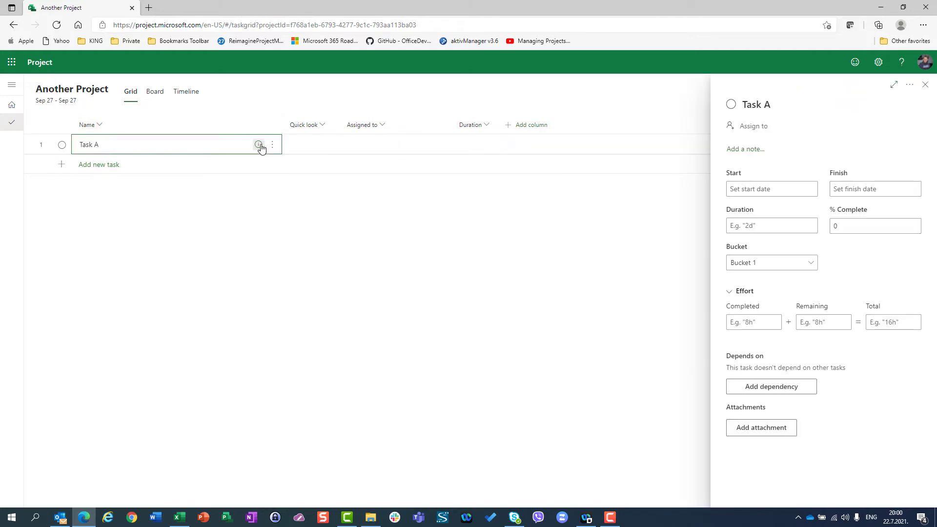
left_click(768, 429)
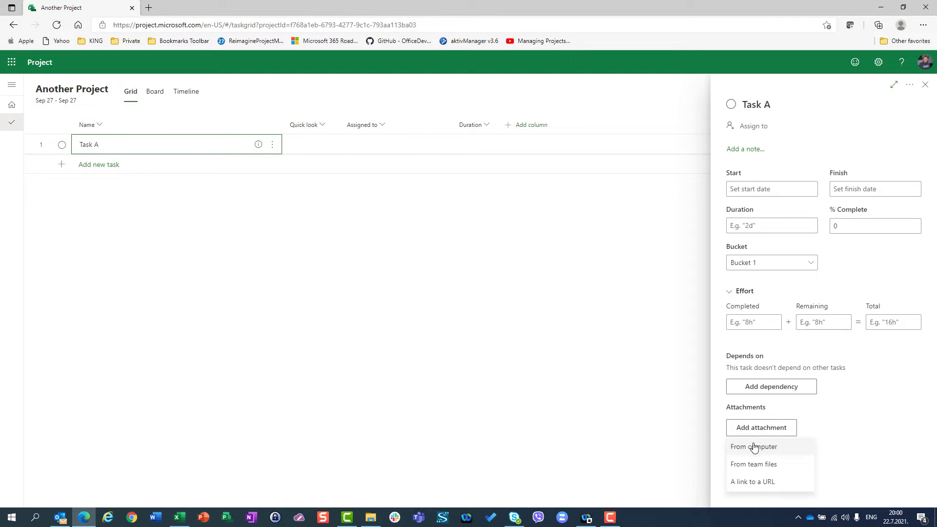
left_click(758, 448)
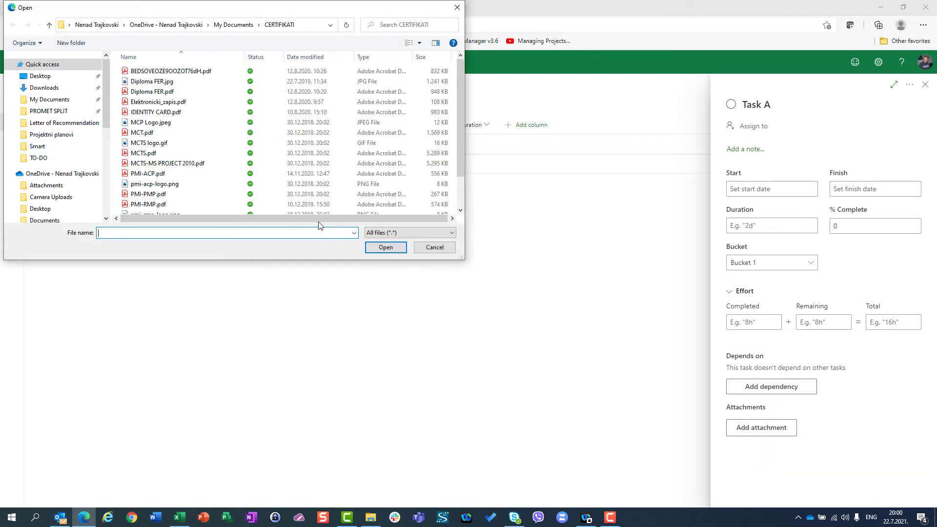
scroll(193, 162, "down", 2)
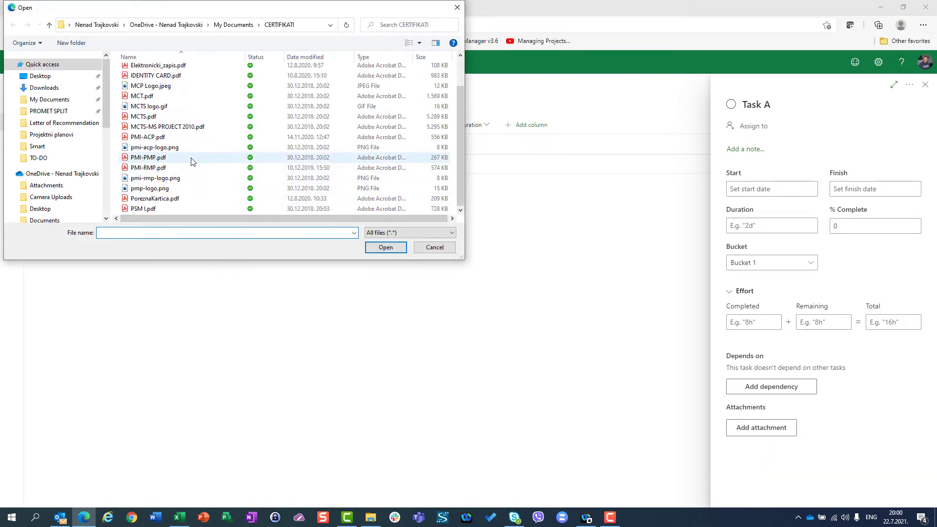
scroll(191, 162, "up", 2)
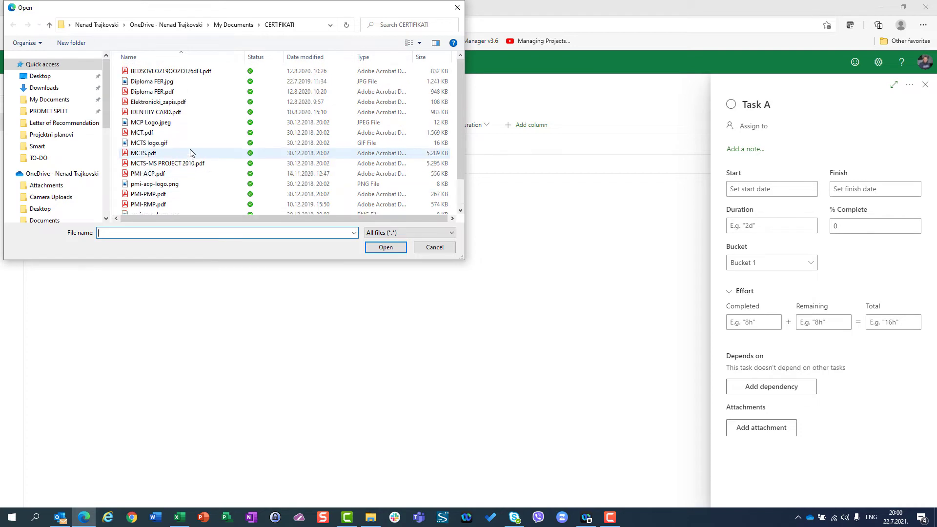
left_click(148, 95)
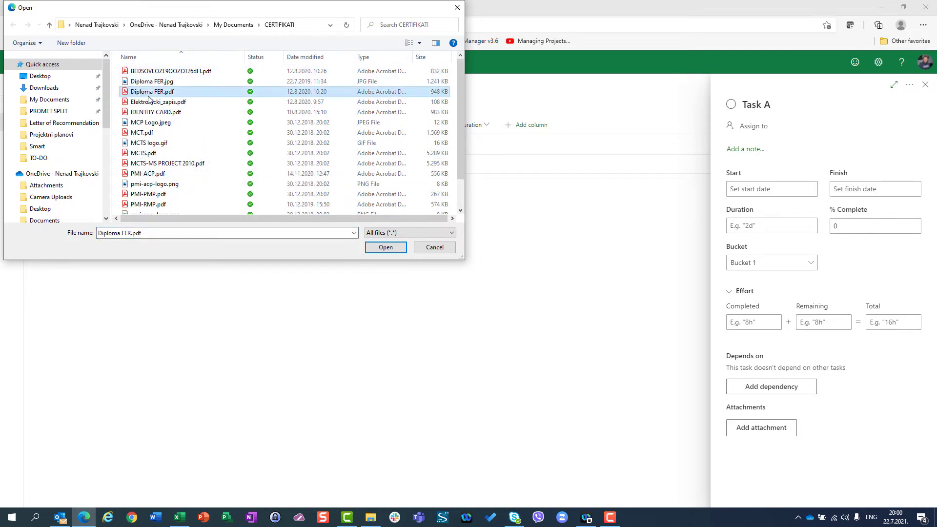
left_click(383, 247)
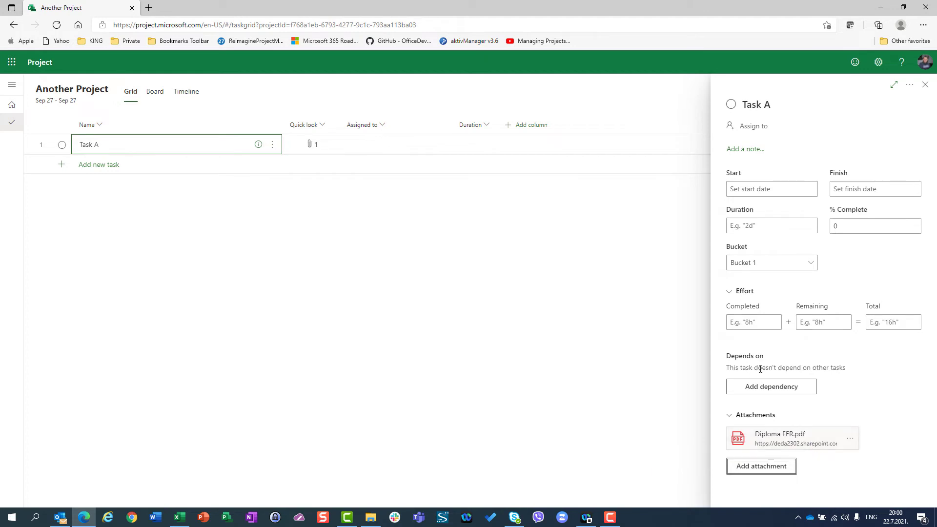
Close Task A's details, check Diploma FER.pdf in team files, then return to the Project tab.
left_click(926, 86)
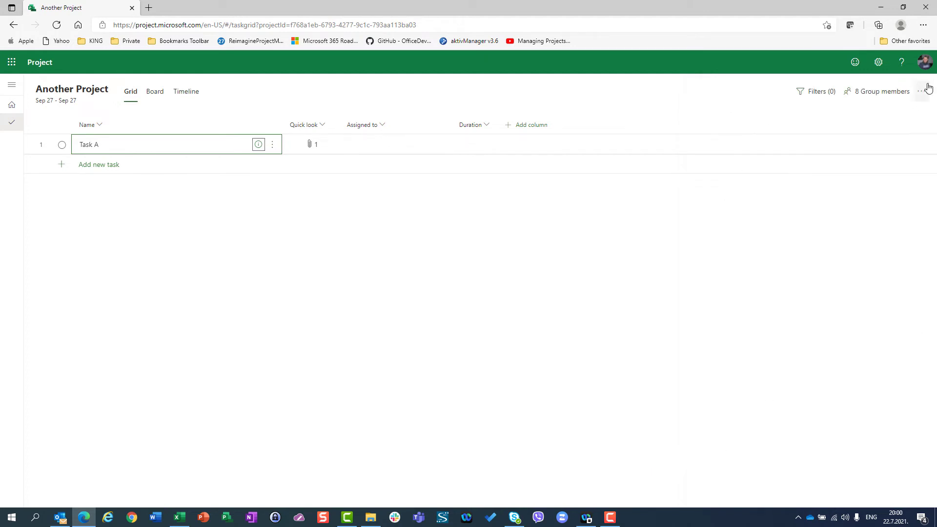
left_click(922, 92)
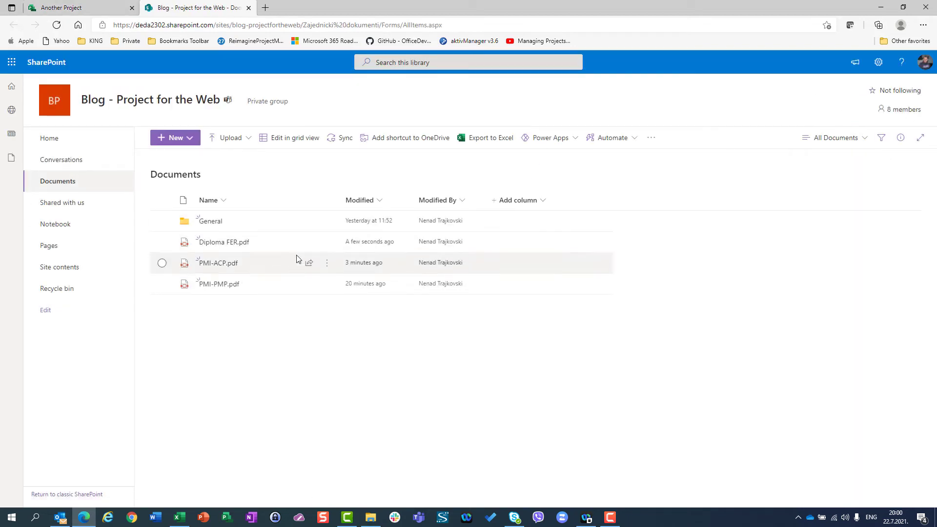
mouse_move(272, 242)
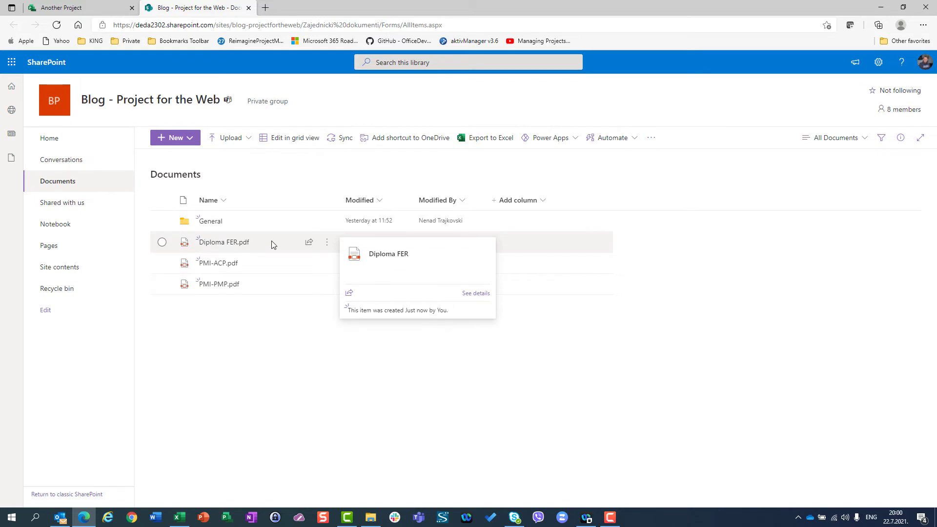
left_click(101, 8)
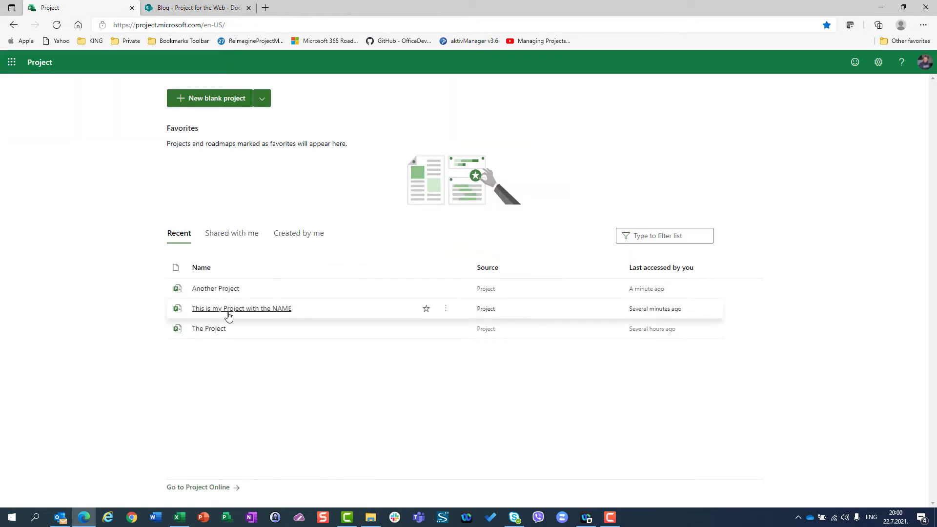
Check Another Project's group members, then reopen This is my Project with the NAME and view its members.
left_click(218, 288)
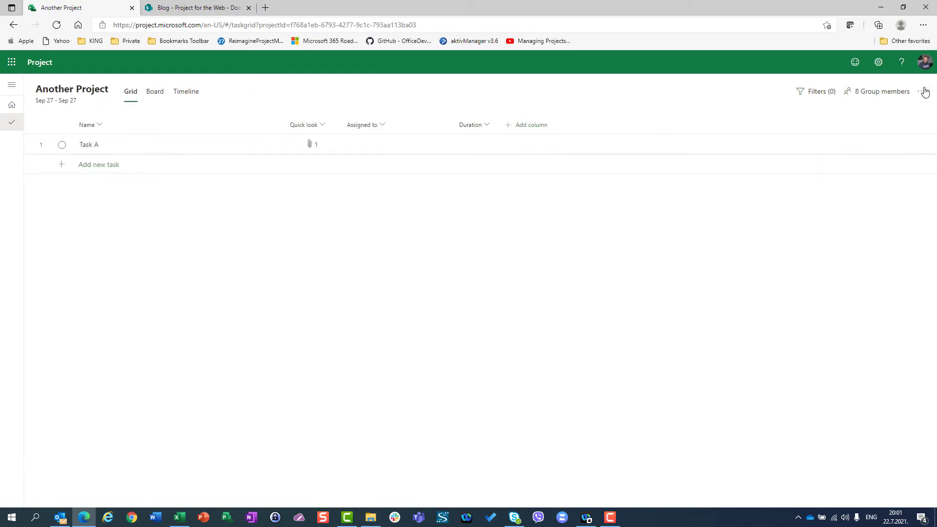
left_click(885, 95)
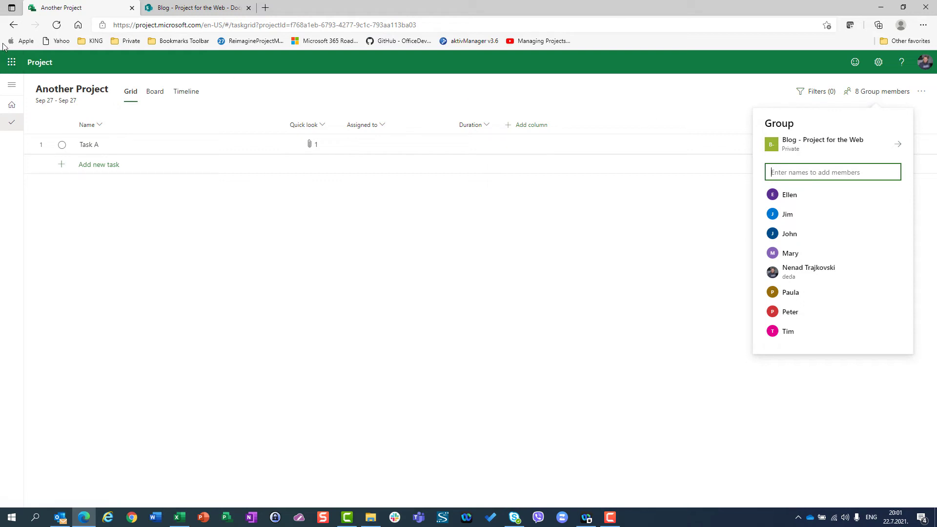
left_click(35, 68)
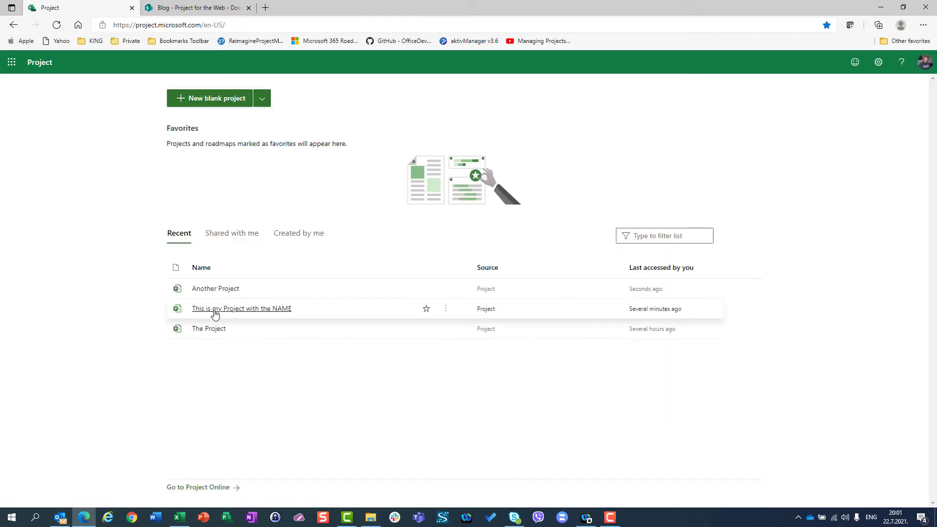
left_click(214, 310)
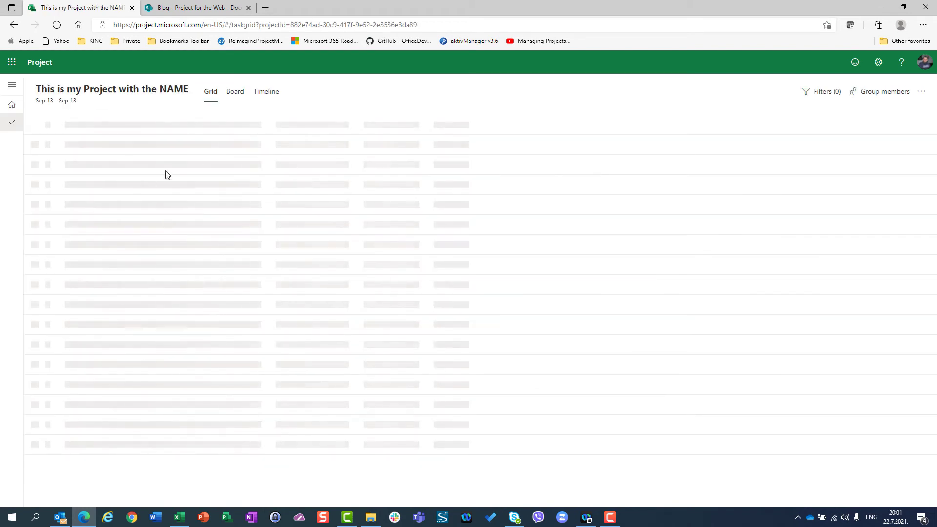
left_click(881, 91)
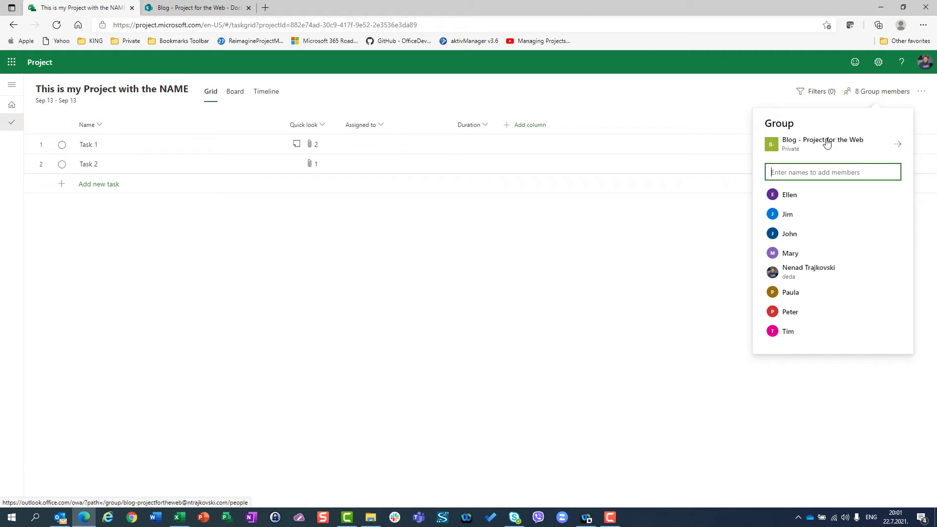
left_click(299, 223)
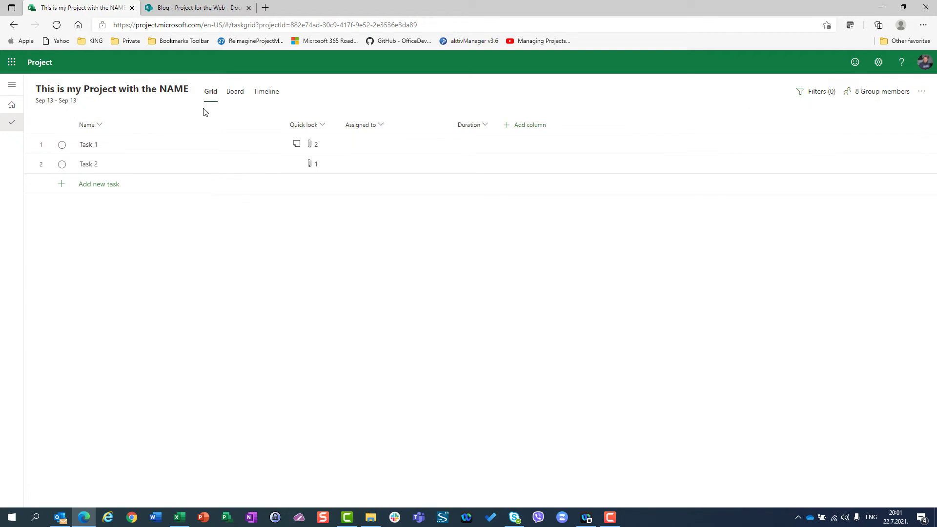
Return to the SharePoint Documents library and look over General, Diploma FER.pdf, PMI-ACP.pdf and PMI-PMP.pdf.
left_click(194, 11)
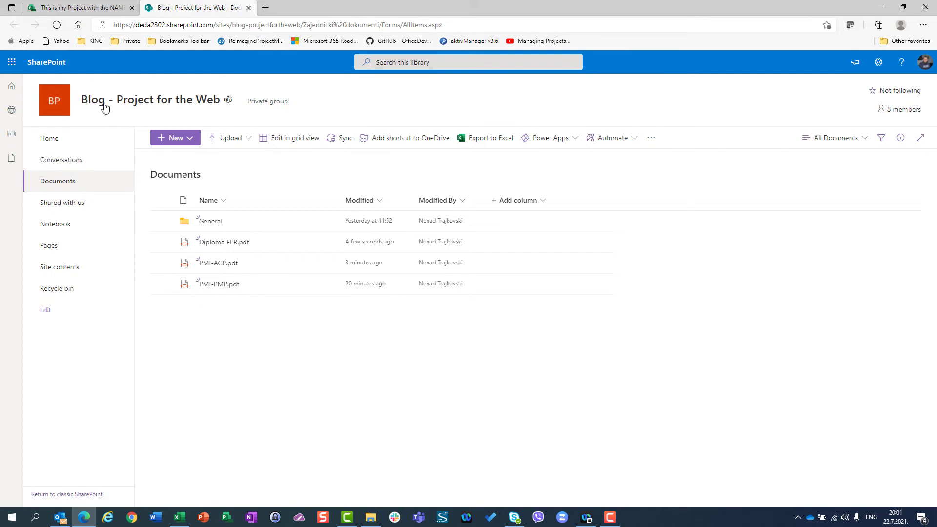
mouse_move(105, 106)
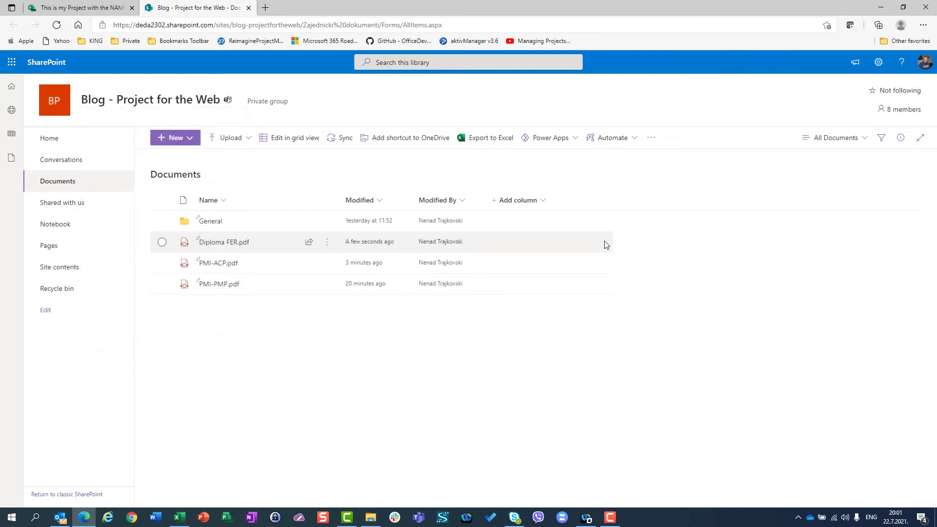
mouse_move(241, 247)
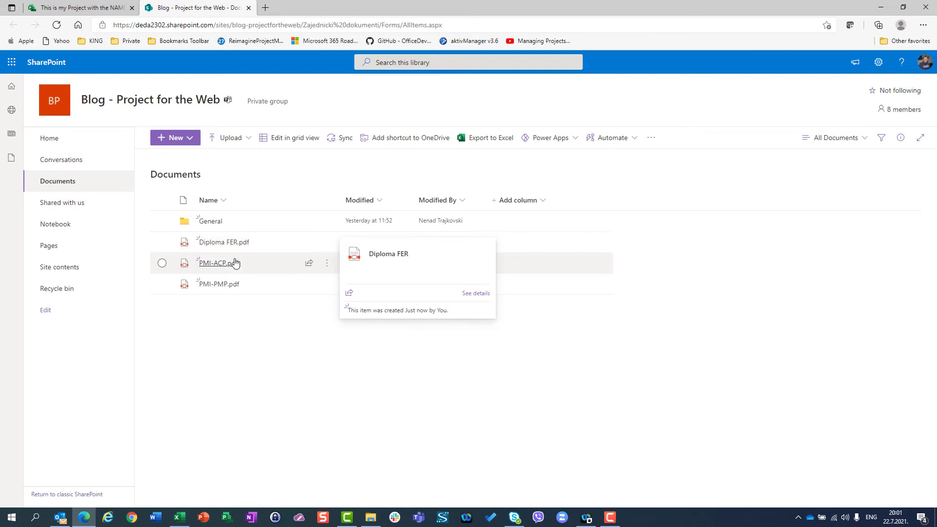
mouse_move(239, 278)
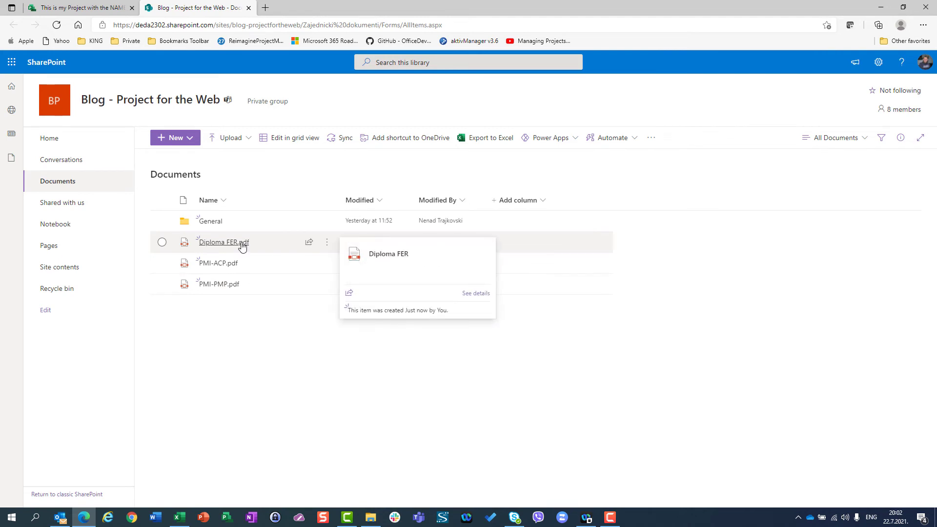
Create a new library folder named 'This is my Project with the NAME', copying the project's title.
left_click(192, 140)
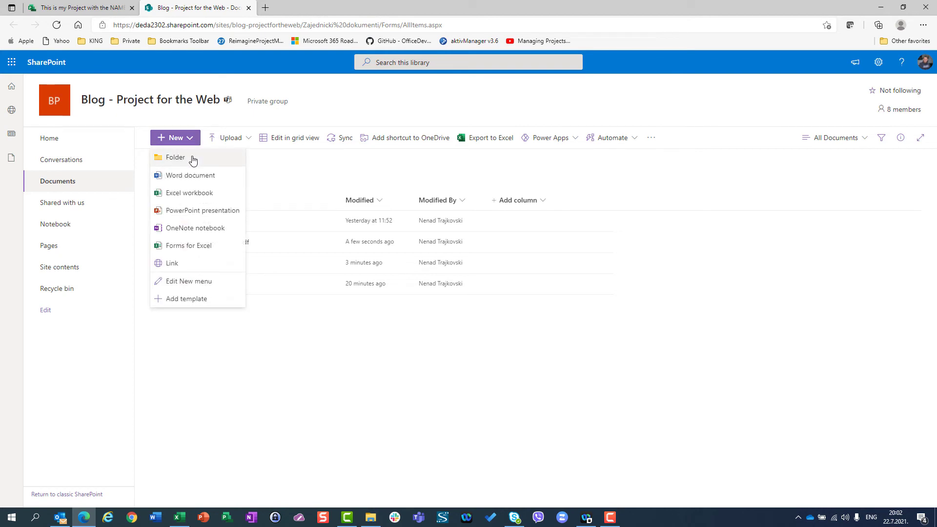
left_click(192, 158)
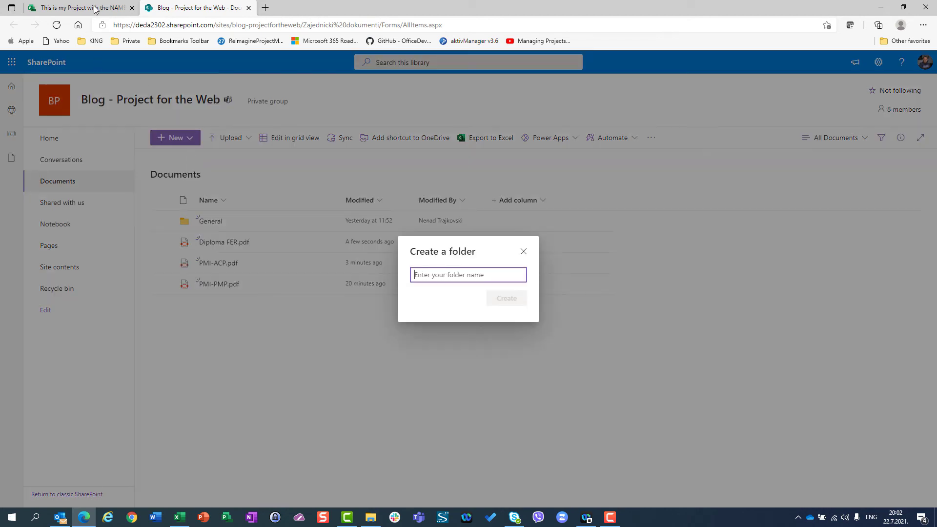
left_click(96, 8)
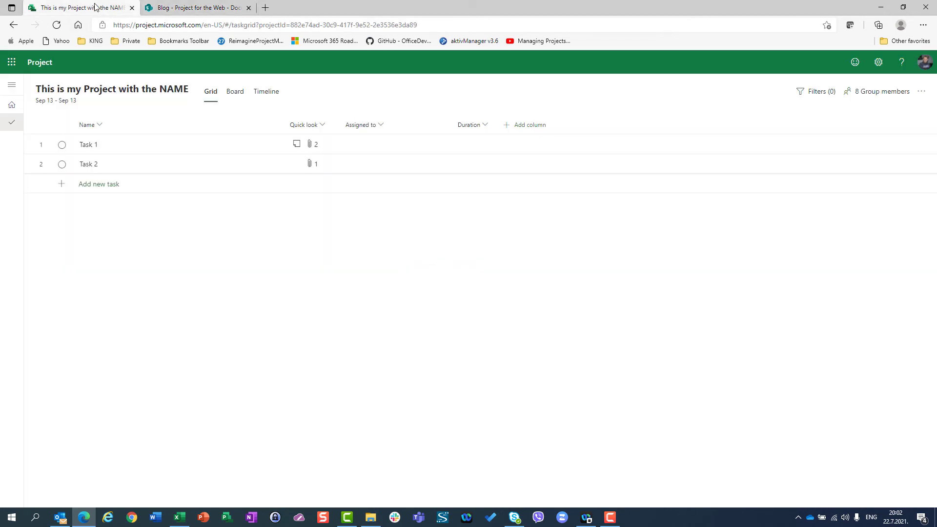
left_click(101, 98)
key("ctrl+c")
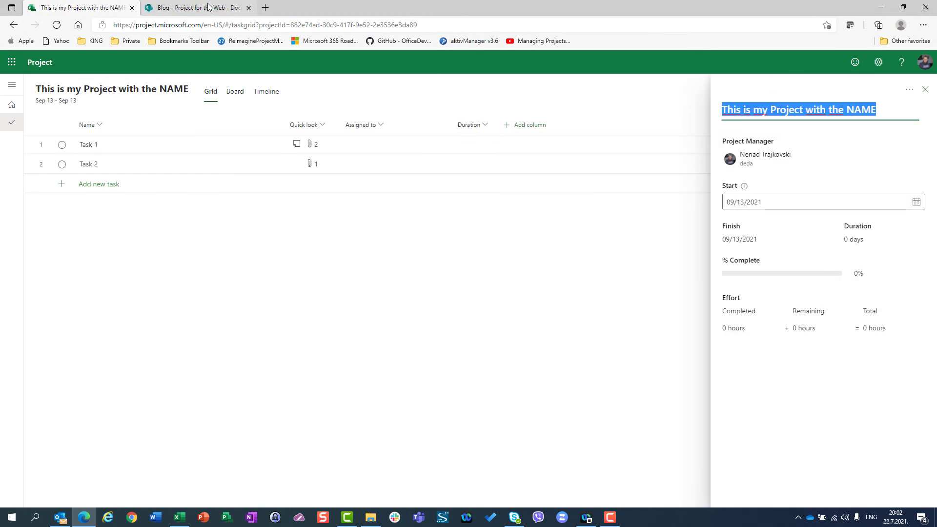
left_click(205, 8)
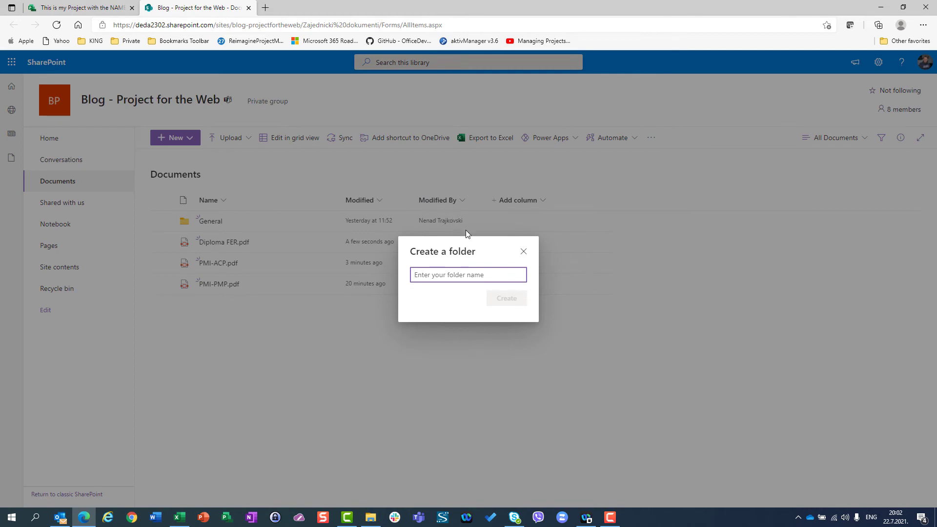
key("ctrl+v")
left_click(509, 298)
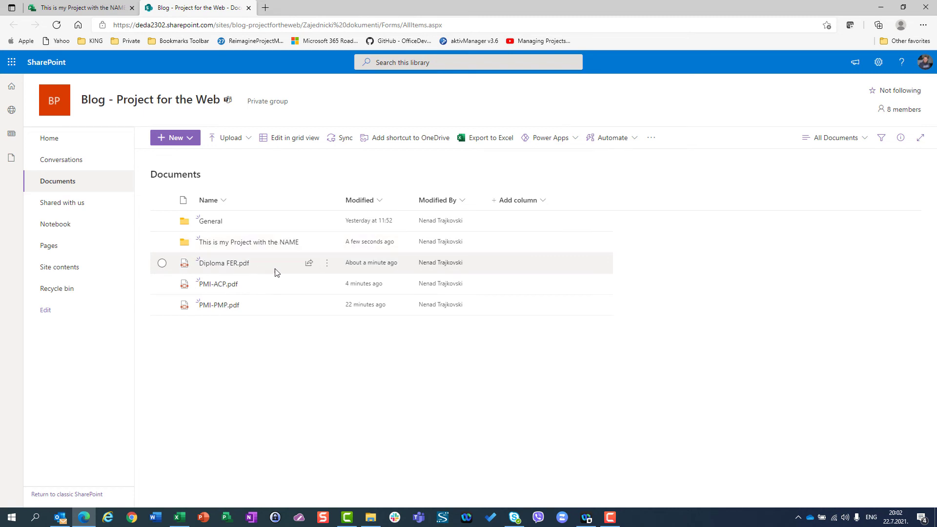
left_click(327, 264)
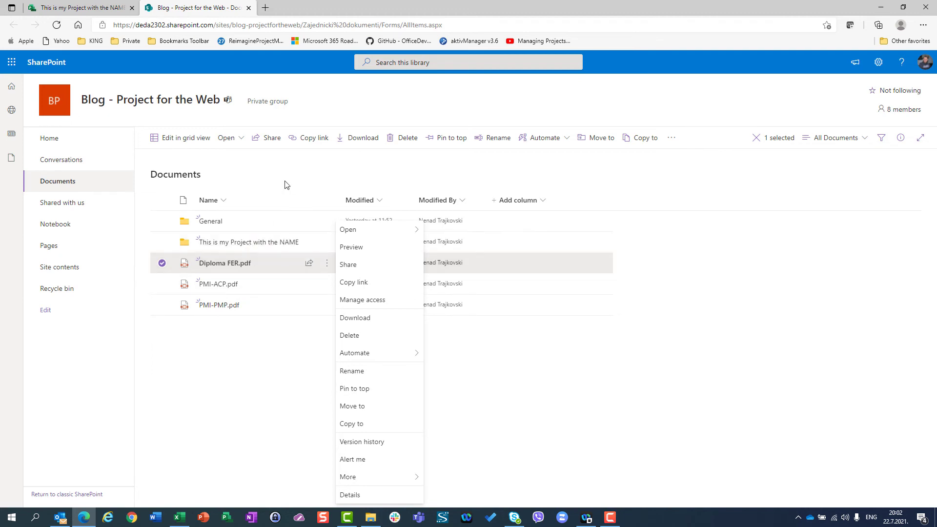
left_click(591, 372)
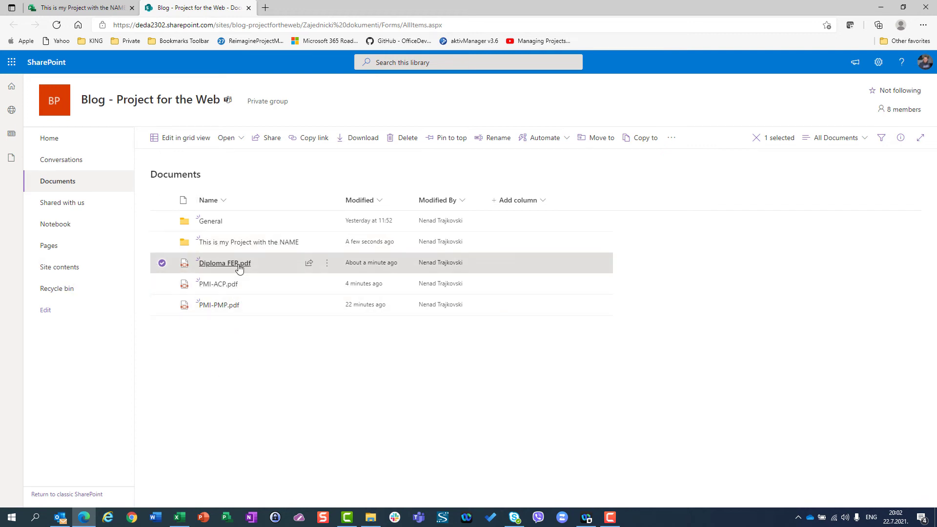
mouse_move(254, 310)
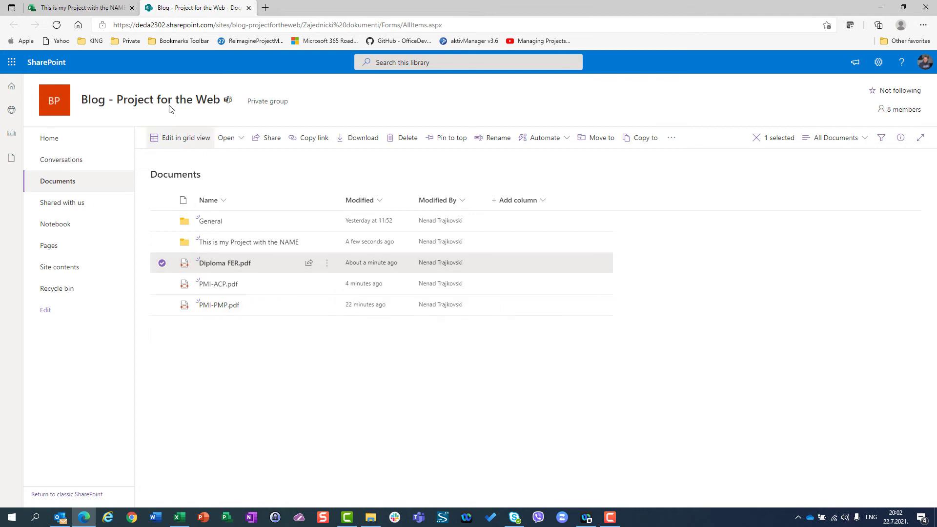
mouse_move(146, 101)
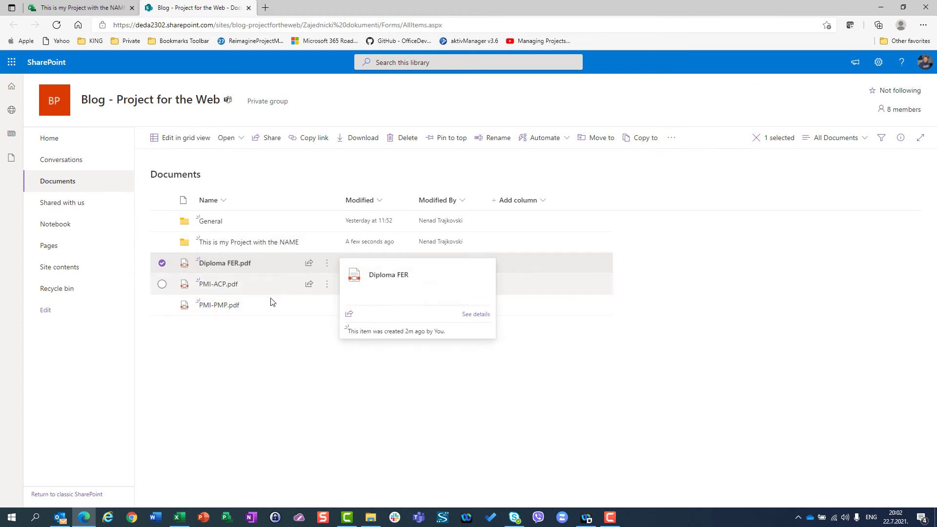
mouse_move(280, 310)
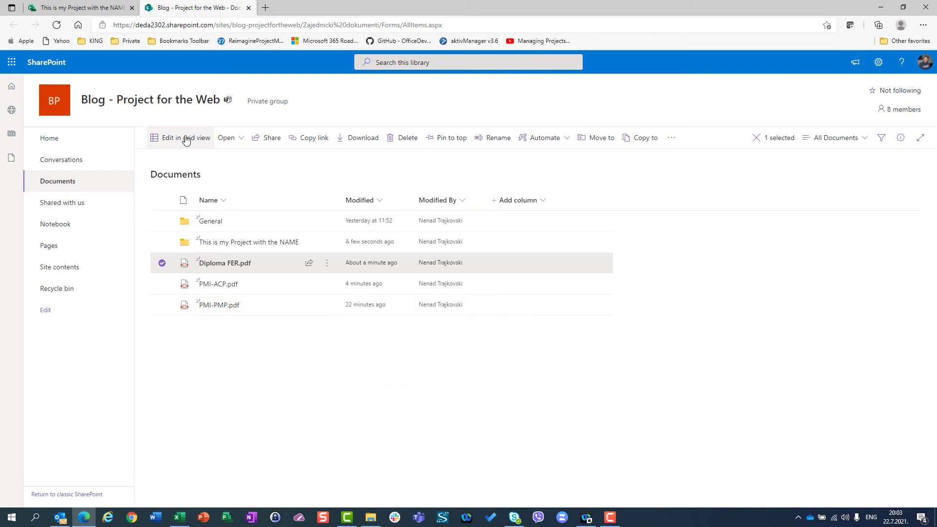
Open Task 2's details and add Diploma FER.pdf from the team files as an attachment.
left_click(88, 9)
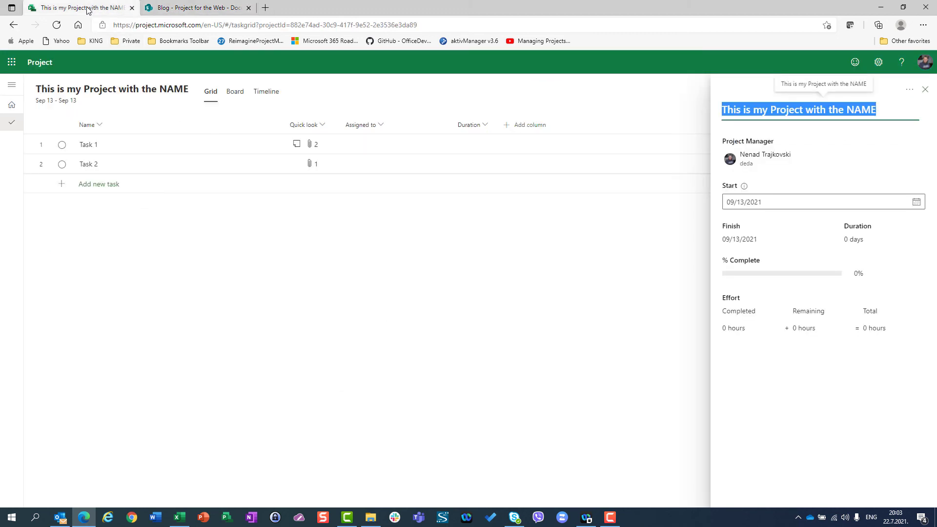
left_click(308, 145)
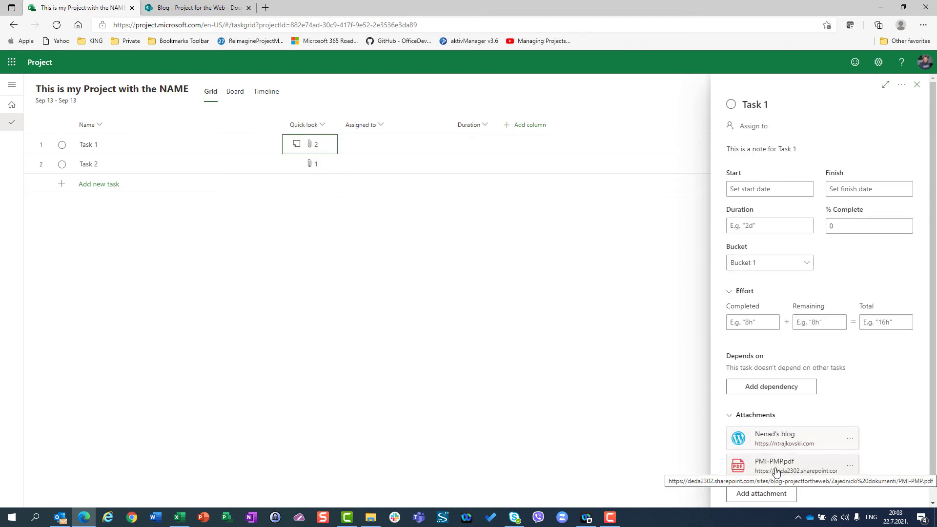
left_click(309, 163)
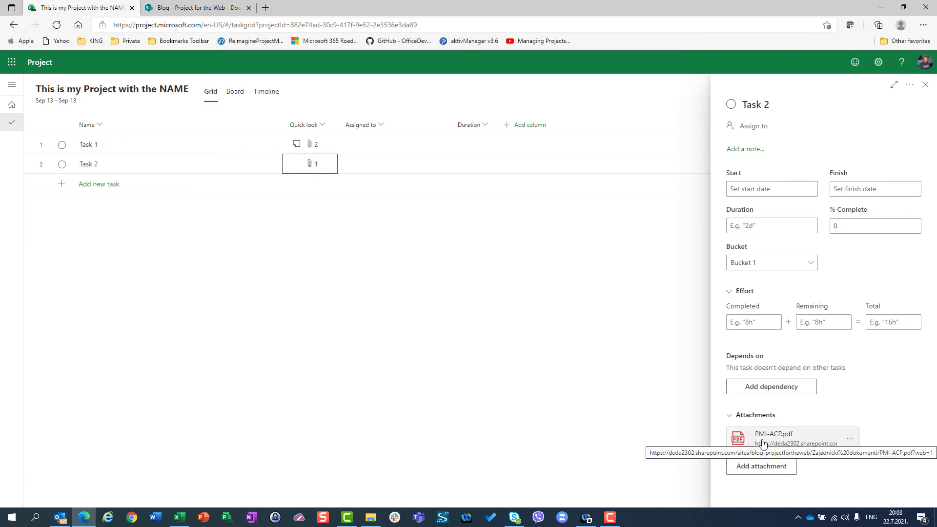
left_click(745, 467)
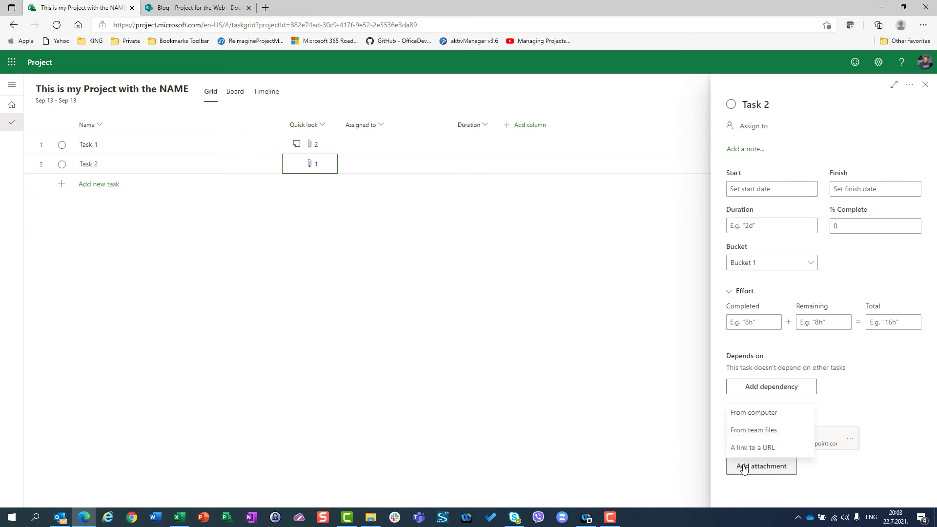
left_click(753, 429)
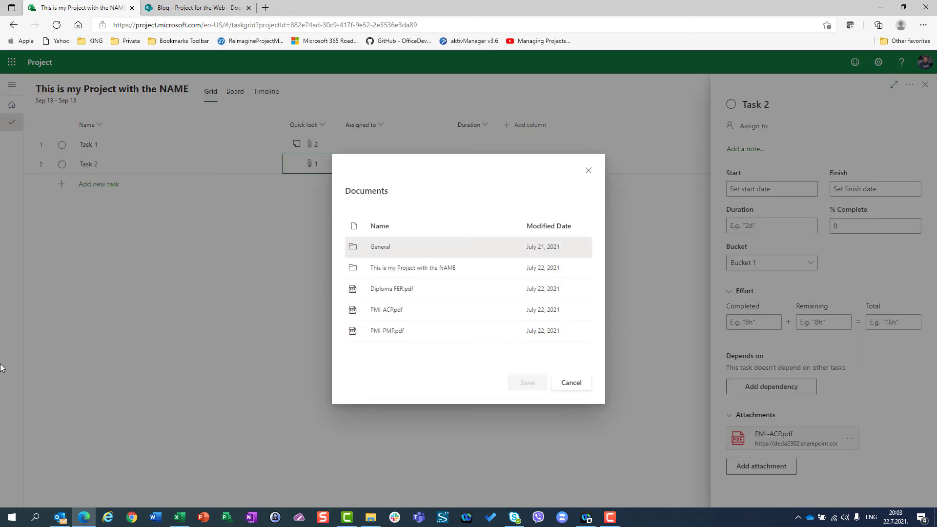
left_click(380, 296)
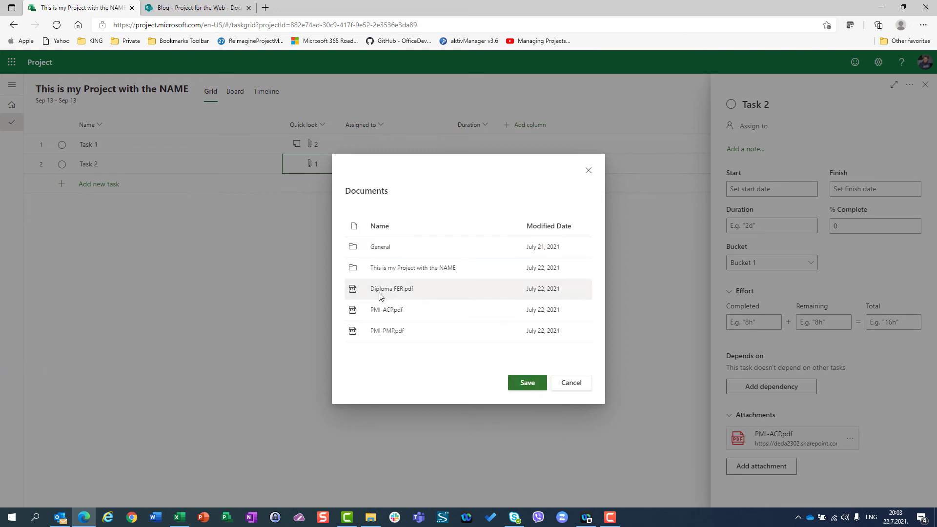
left_click(528, 386)
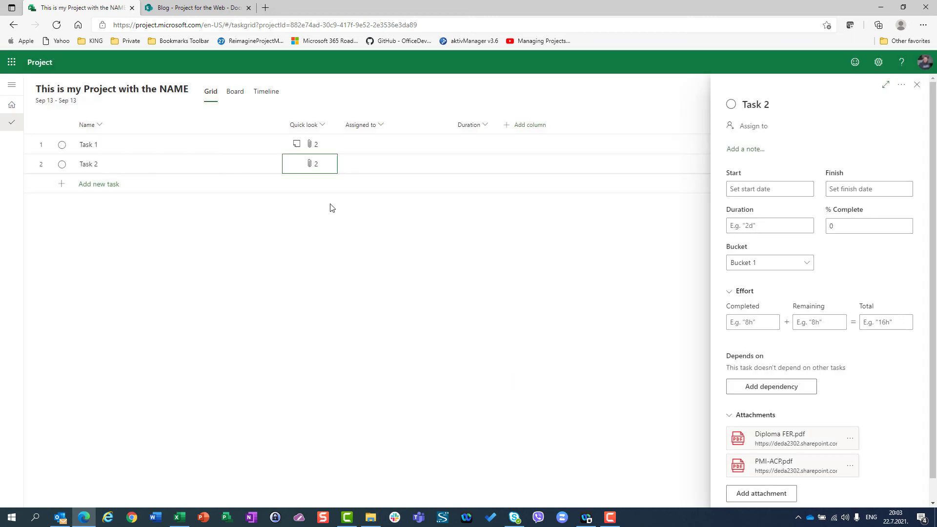
View Task A's details in Another Project, then reopen This is my Project with the NAME.
left_click(48, 67)
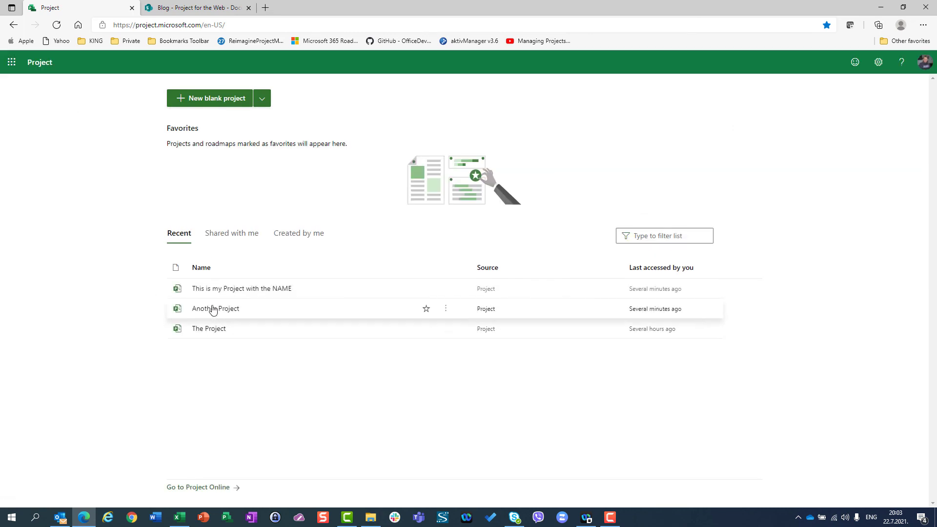
left_click(213, 309)
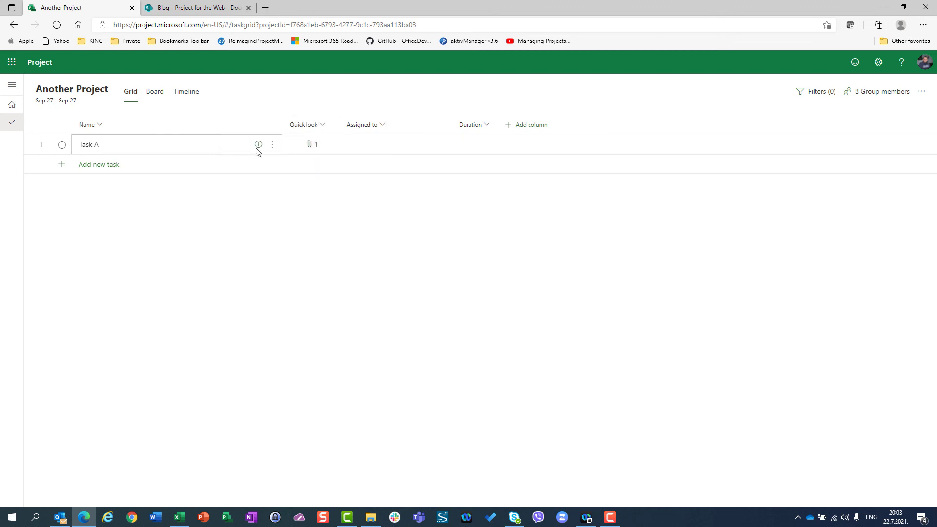
left_click(274, 146)
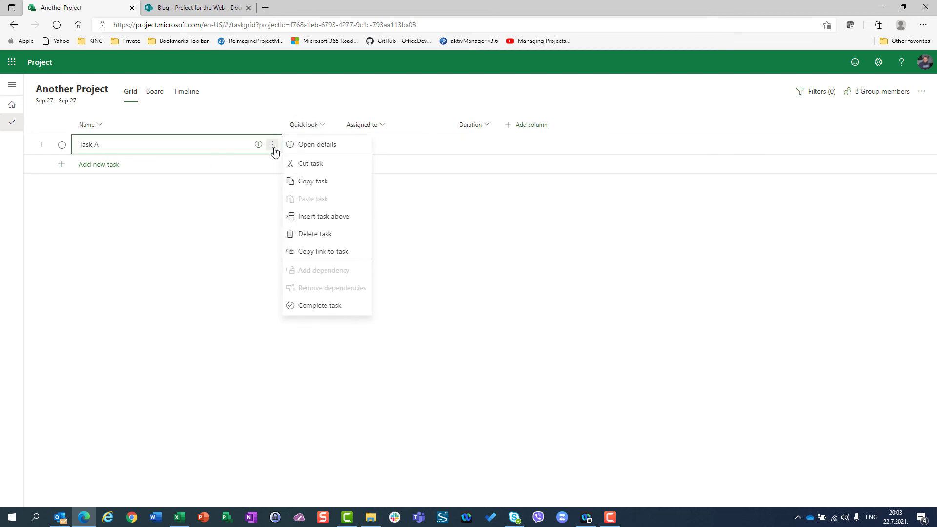
left_click(310, 145)
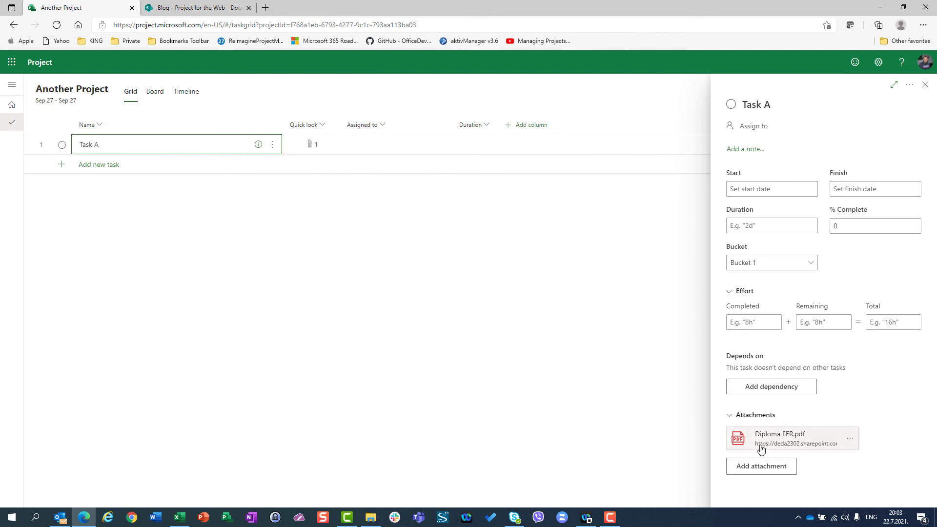
left_click(45, 64)
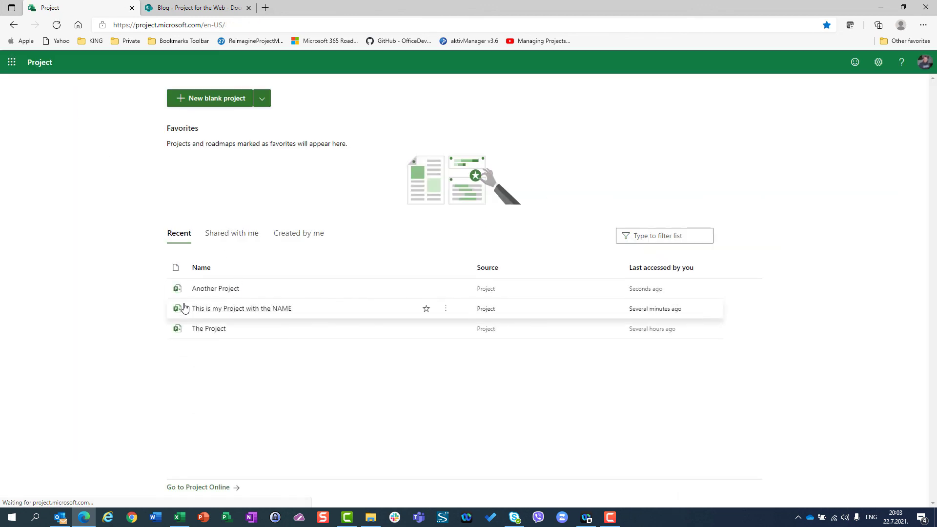
left_click(209, 315)
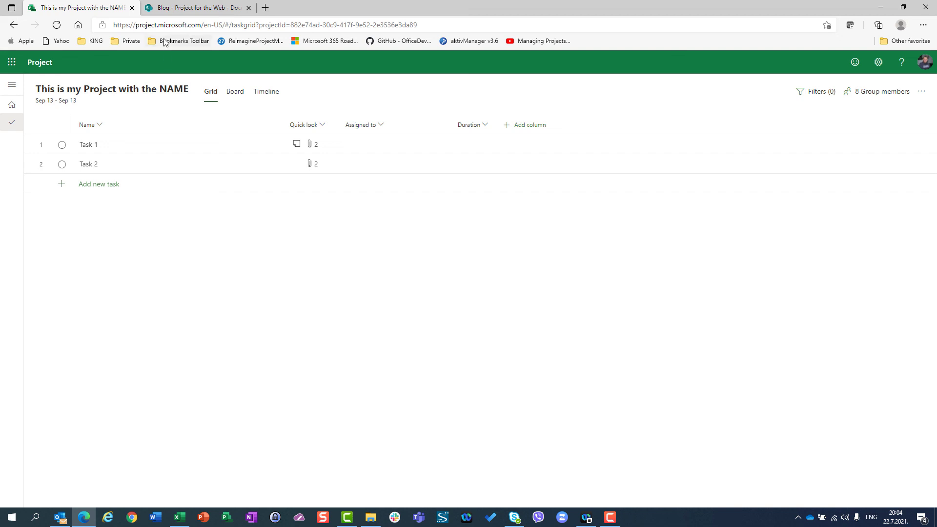
Display the project's group panel showing Blog - Project for the Web and its 8 members.
left_click(171, 6)
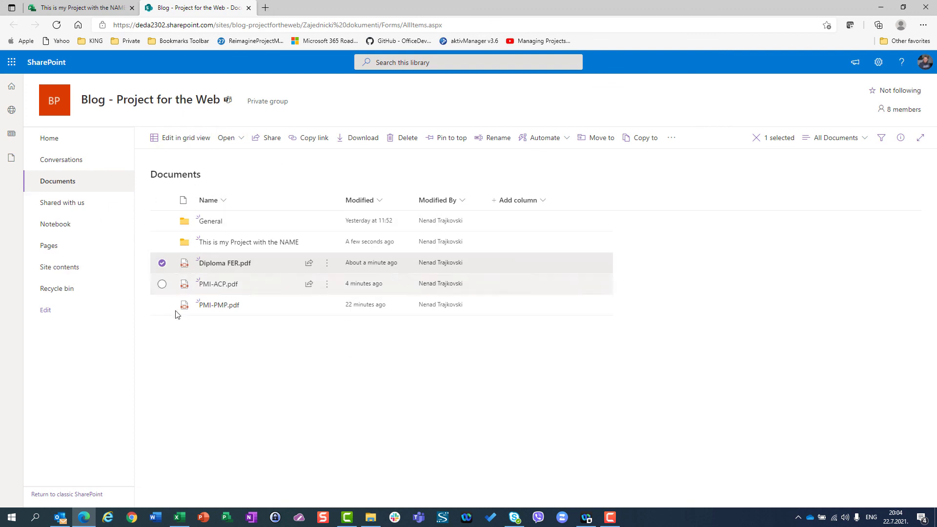
left_click(83, 9)
left_click(97, 91)
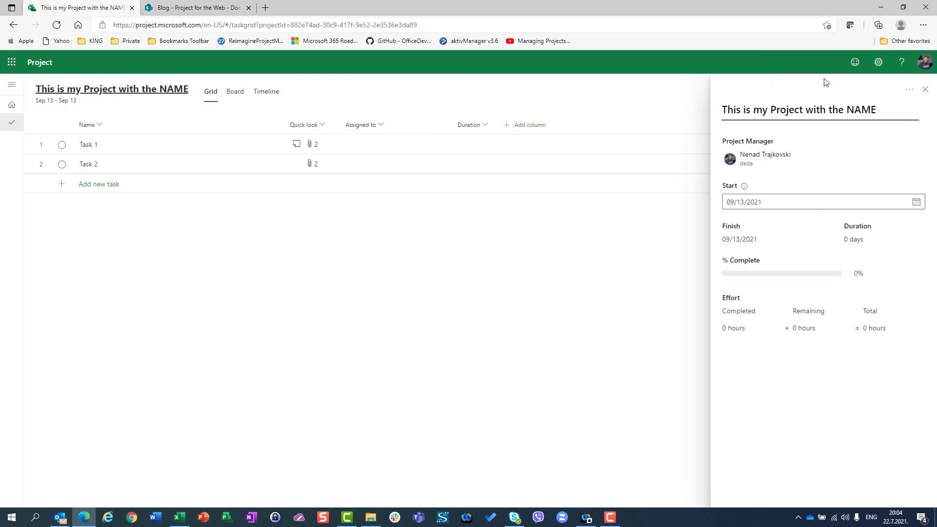
left_click(926, 92)
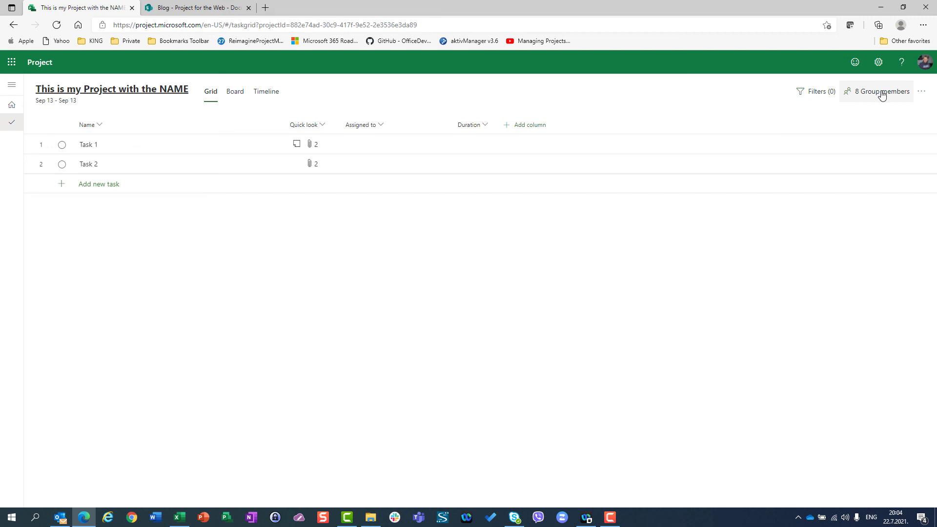
left_click(878, 92)
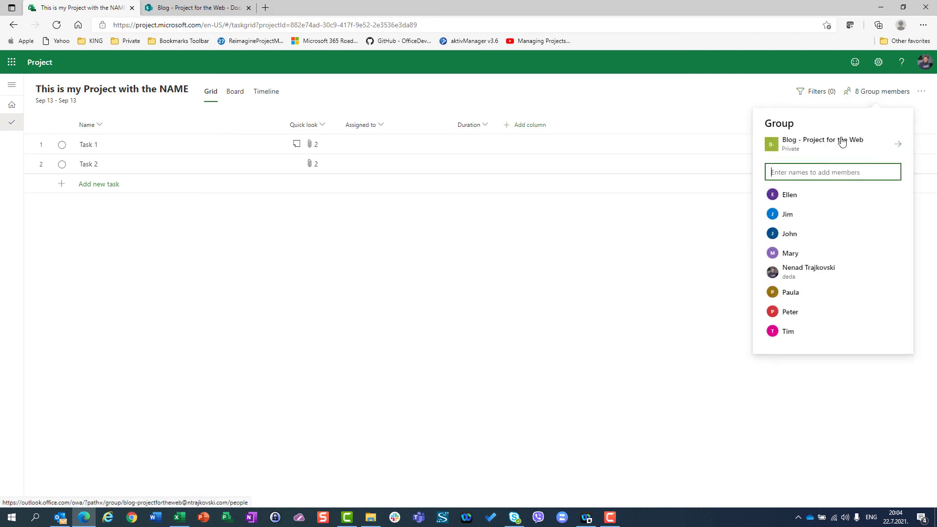